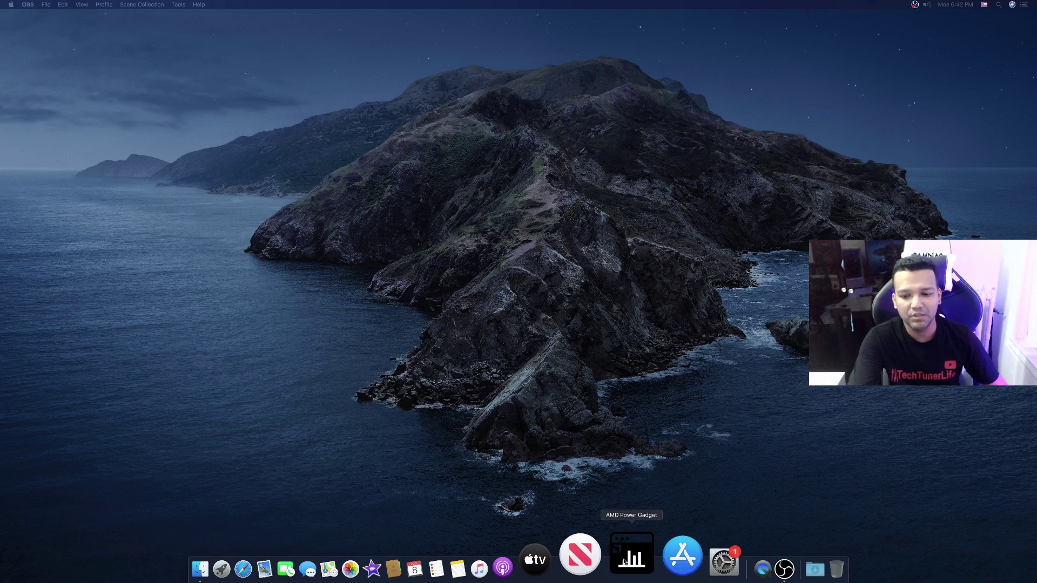
# - Launch AMD Power Gadget and open its AMD Power Tool window beside the monitoring graphs
pyautogui.click(624, 562)
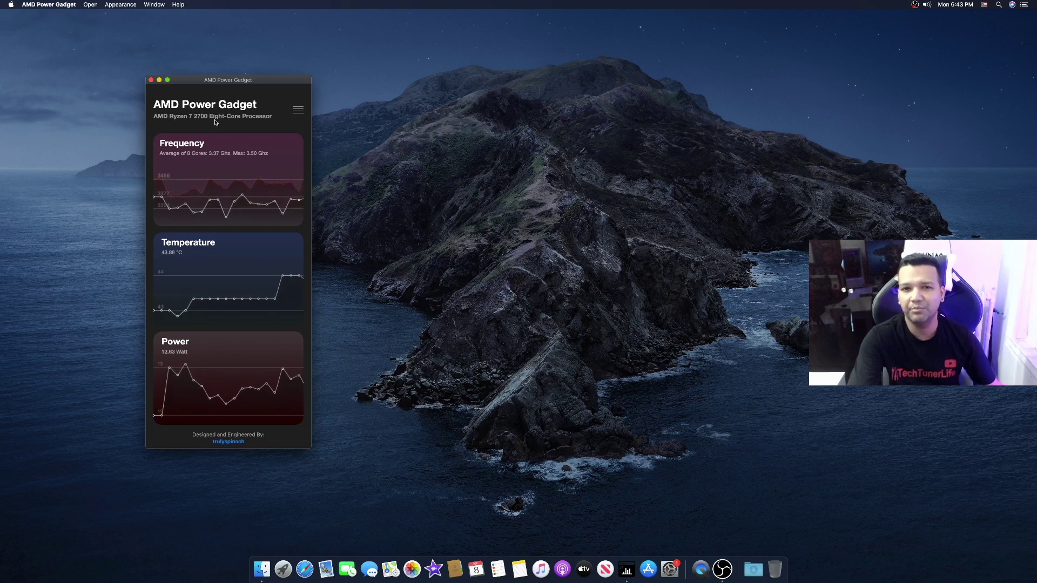
pyautogui.click(302, 112)
pyautogui.moveTo(360, 143); pyautogui.dragTo(502, 115)
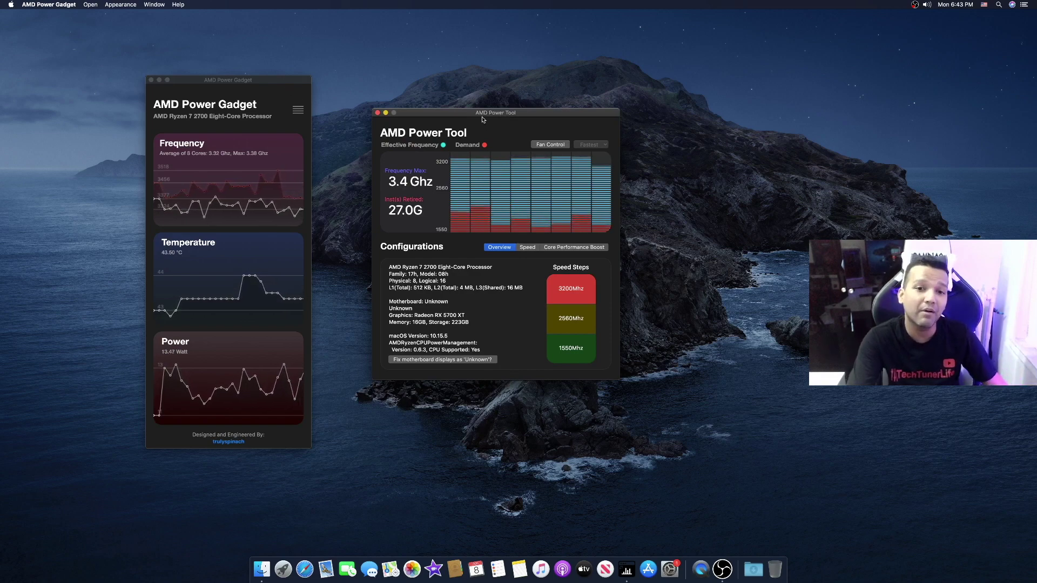
pyautogui.moveTo(487, 120); pyautogui.dragTo(481, 119)
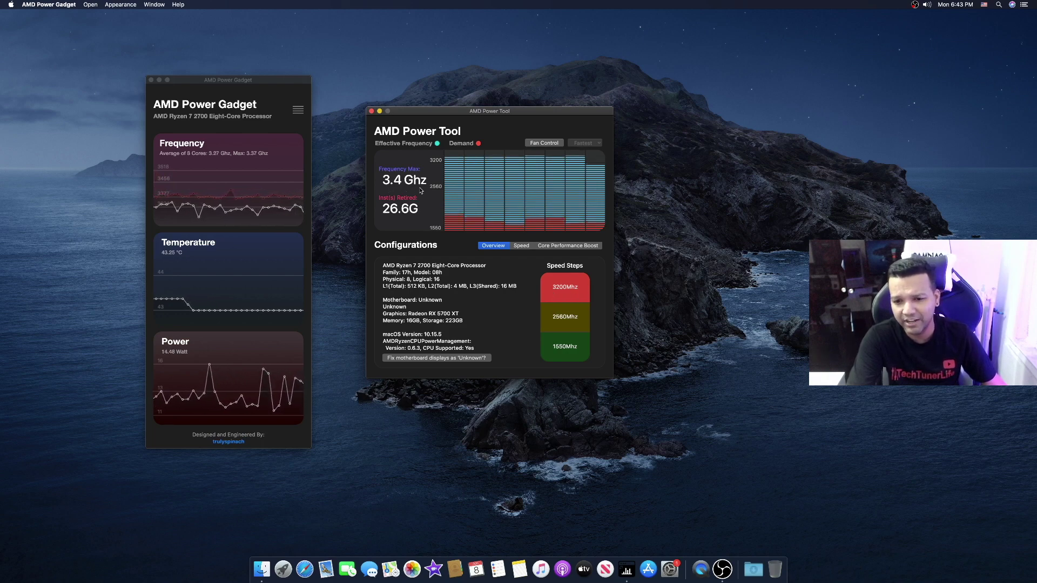
# - Try the 2560 MHz and 1550 MHz processor speed steps and return to 3200 MHz
pyautogui.click(552, 316)
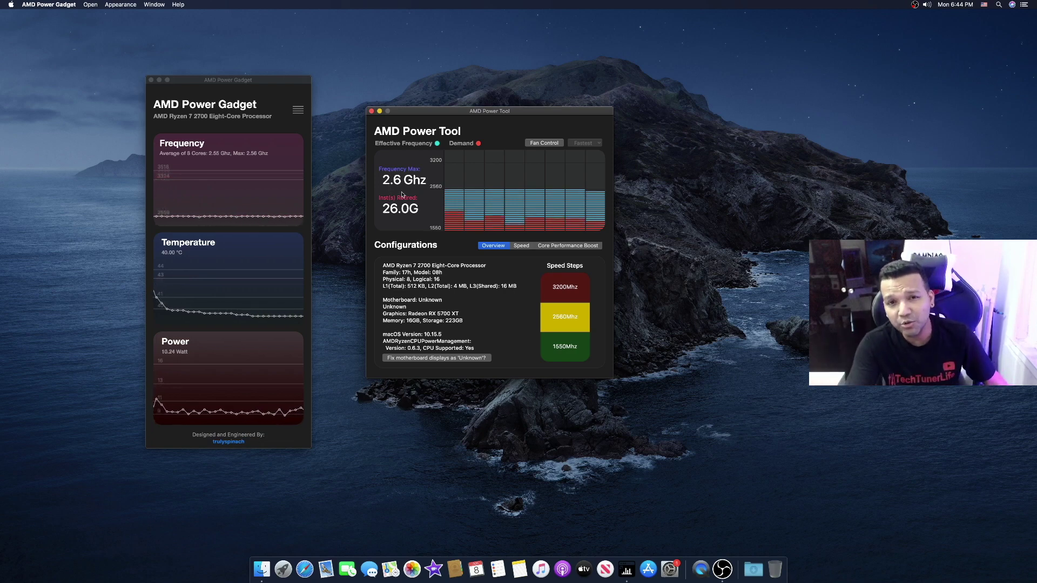
pyautogui.click(555, 352)
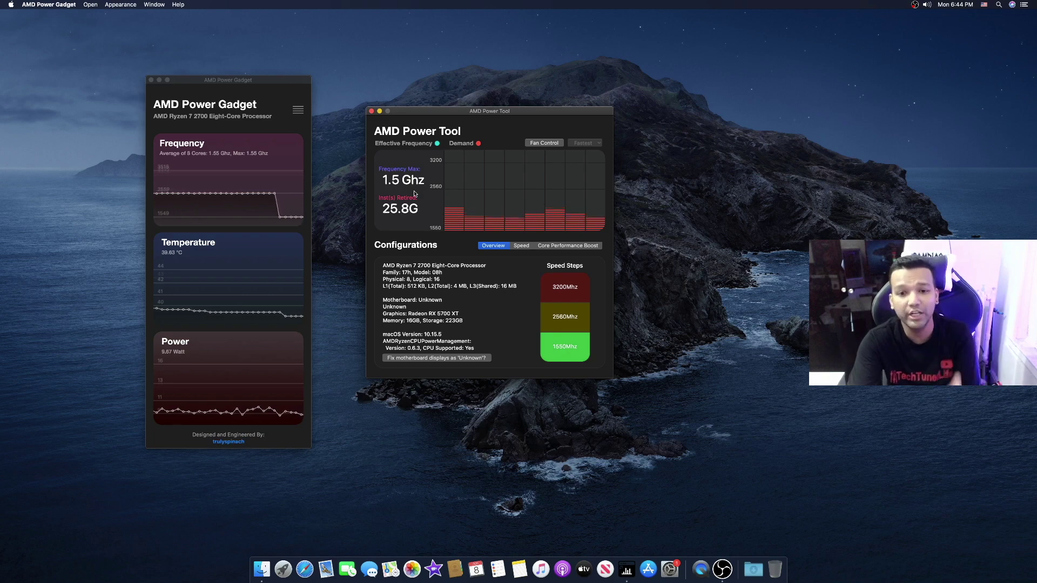
pyautogui.click(559, 291)
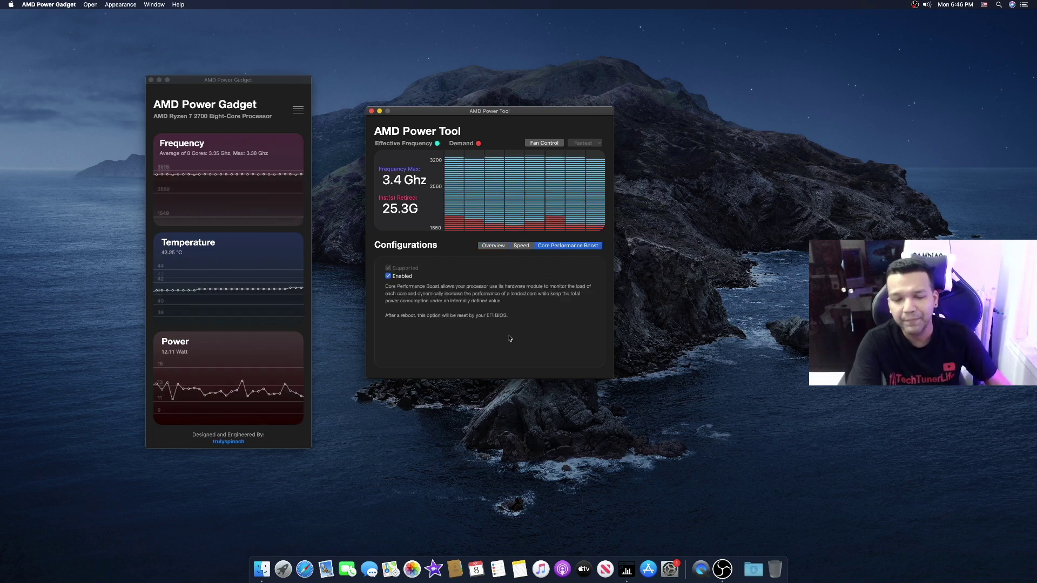
# - Examine the fan RPM and throttle list in Fan Control and close it without overriding any fan
pyautogui.click(542, 142)
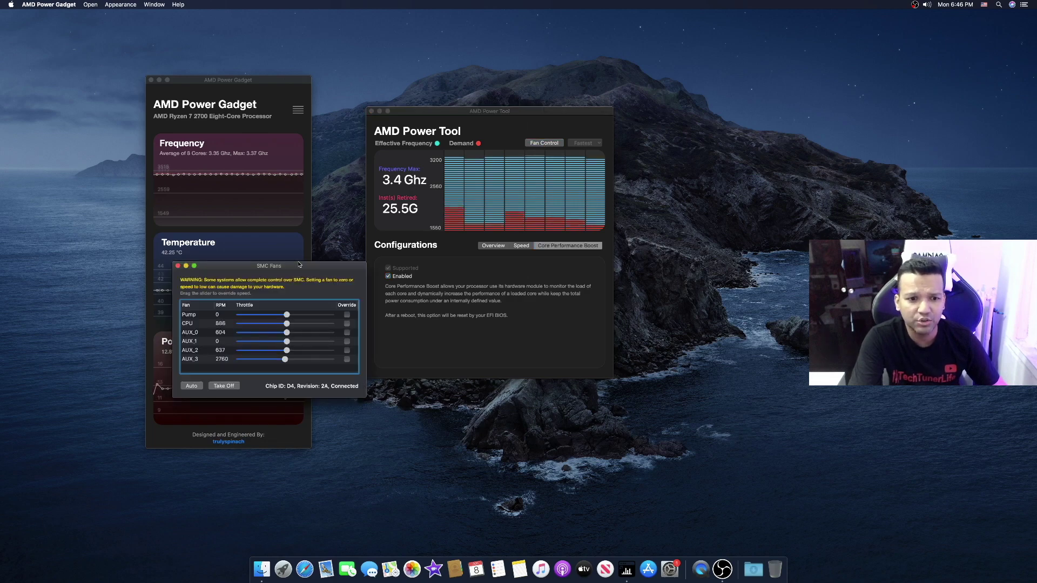
pyautogui.moveTo(310, 269); pyautogui.dragTo(527, 395)
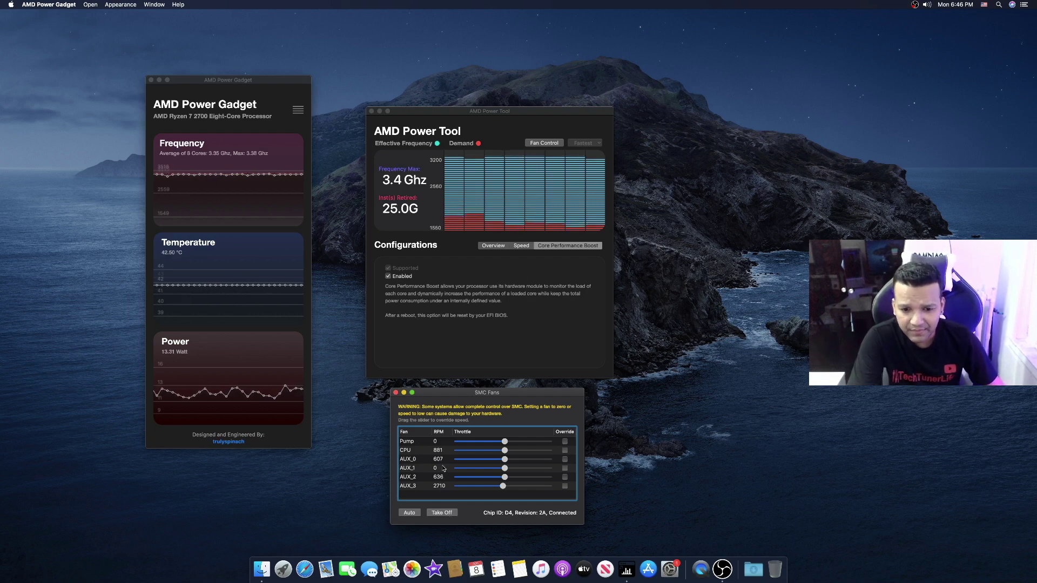
pyautogui.click(396, 393)
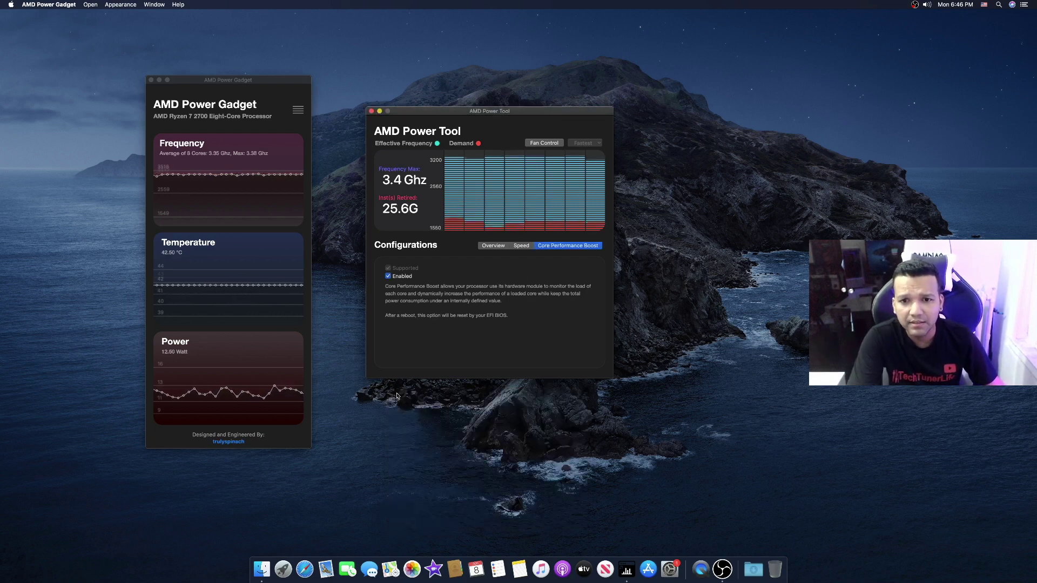
# - Review the advanced options of the processor speed configuration and close them without applying changes
pyautogui.click(522, 246)
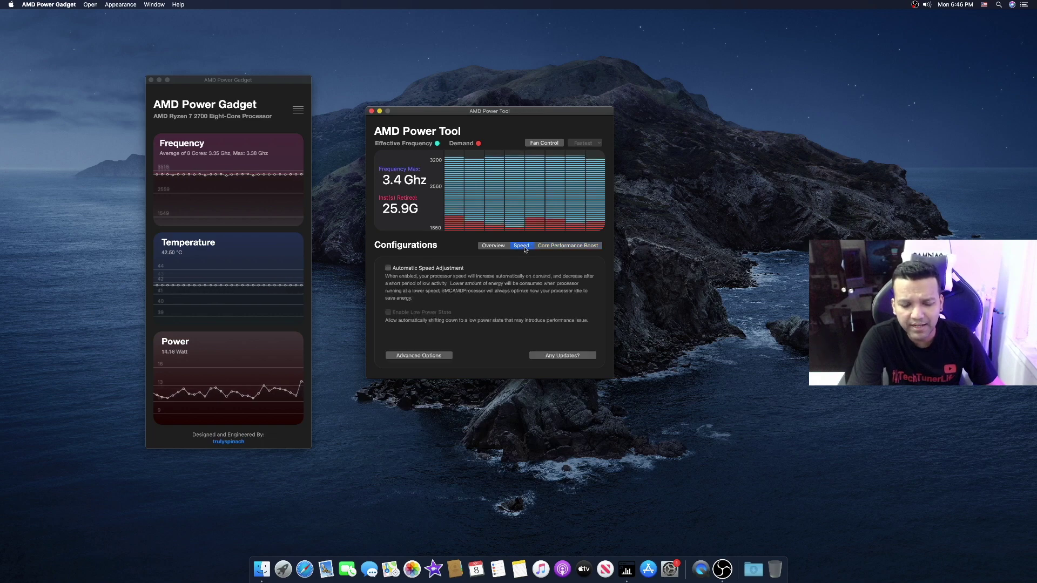
pyautogui.click(407, 357)
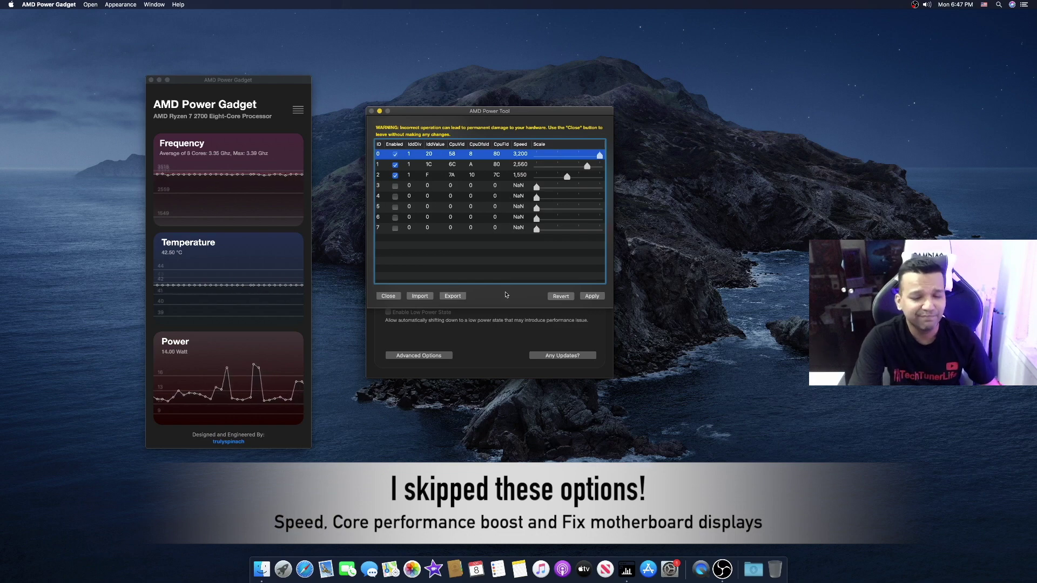
pyautogui.click(387, 296)
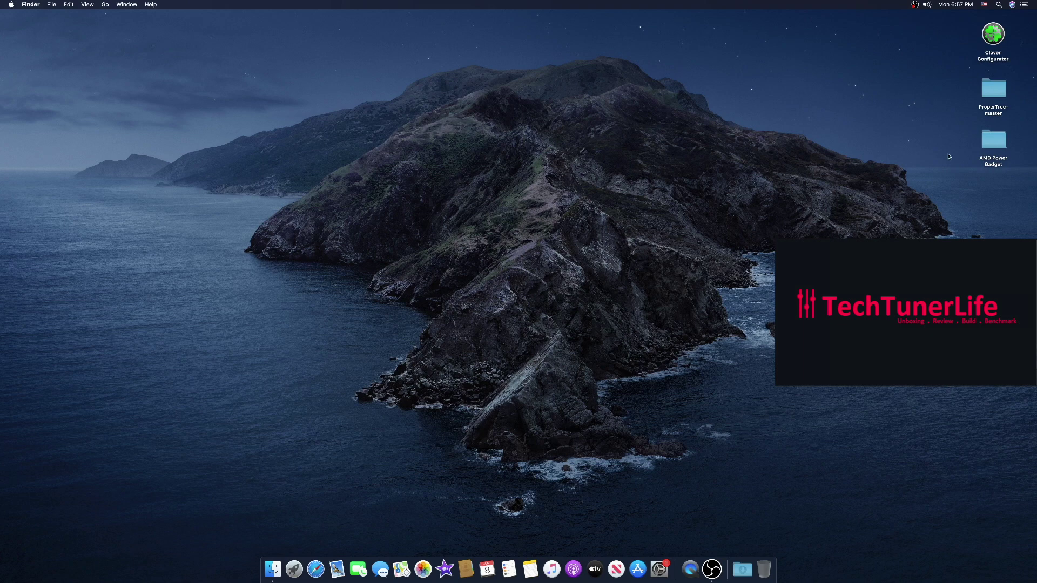
# - Check the contents of the AMD Power Gadget folder on the desktop and close it
pyautogui.doubleClick(994, 142)
pyautogui.moveTo(411, 158); pyautogui.dragTo(439, 155)
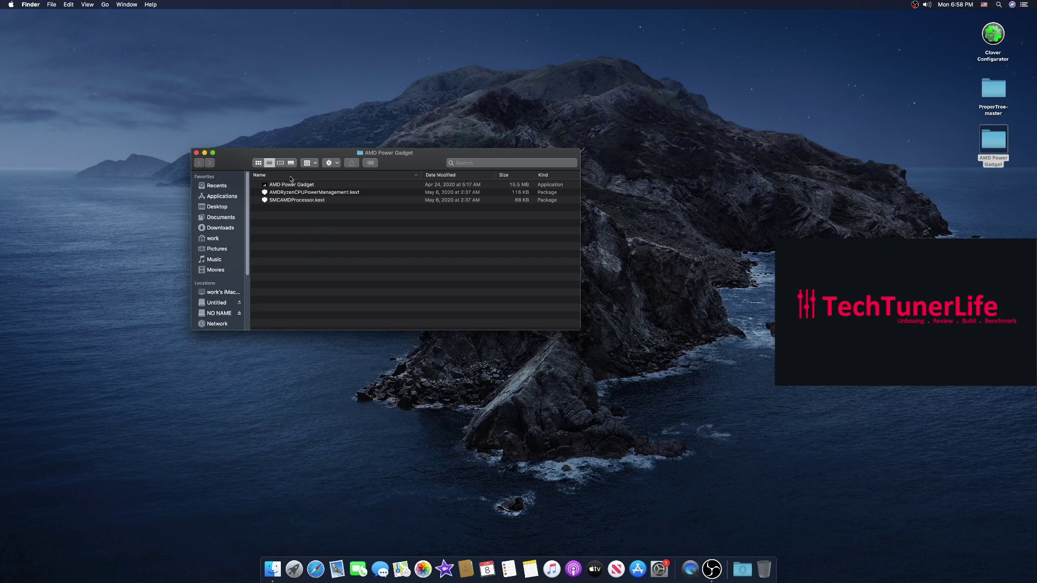
pyautogui.click(196, 153)
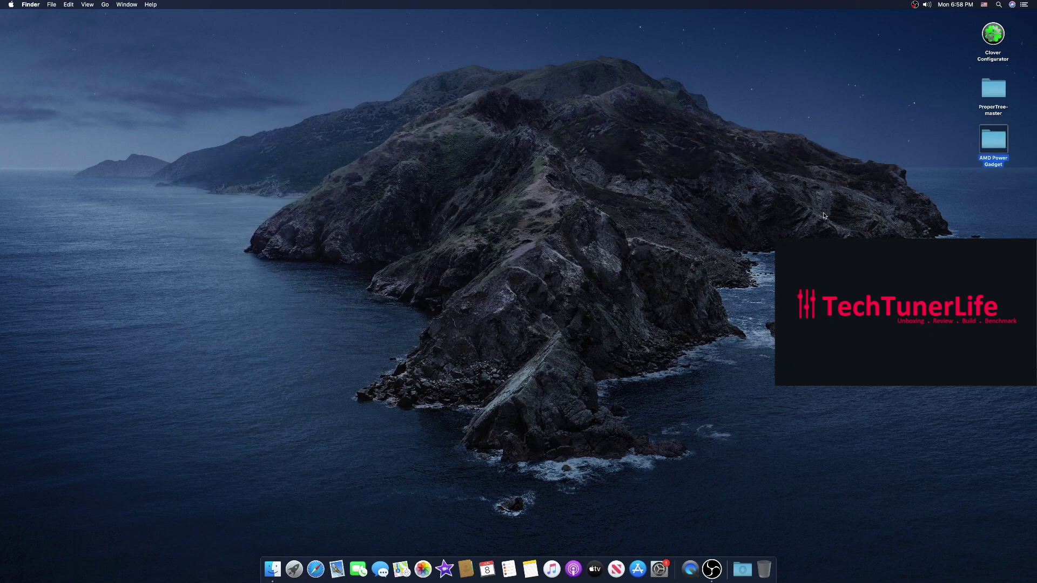
# - Switch to Clover Configurator and mount the EFI partition disk0s1, authorizing with the account password
pyautogui.doubleClick(993, 35)
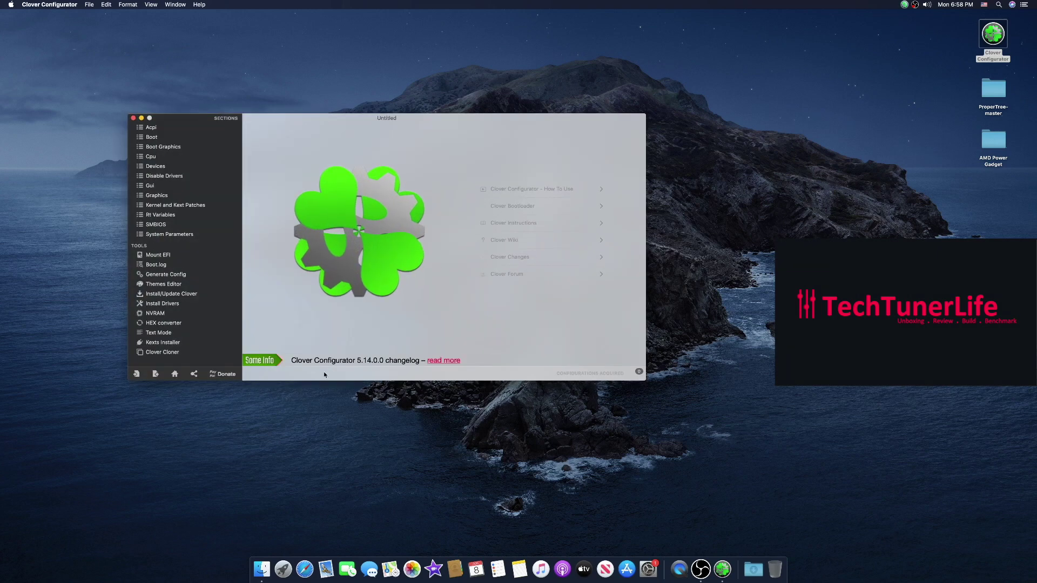
pyautogui.click(163, 256)
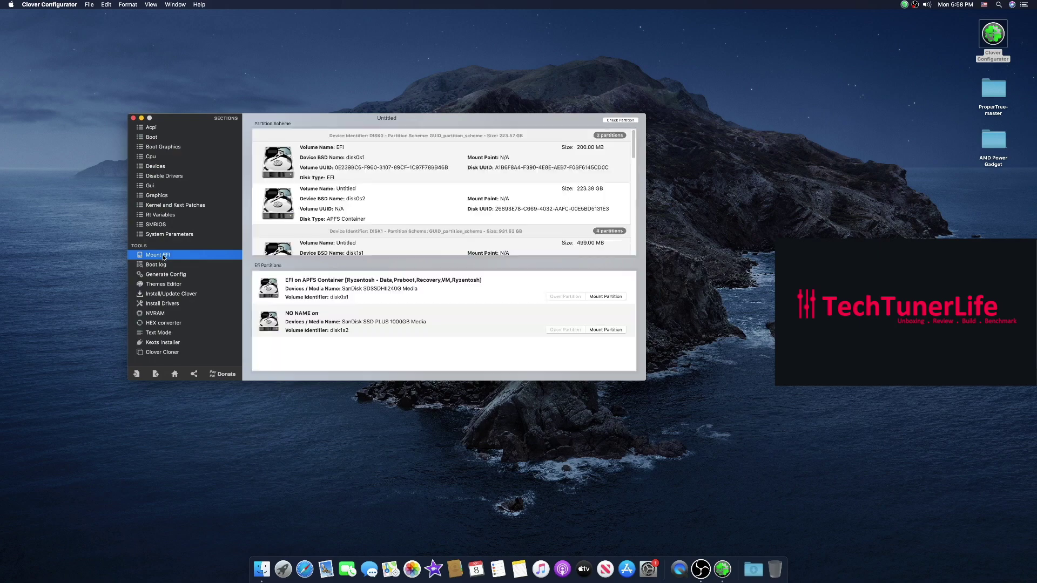
pyautogui.click(607, 297)
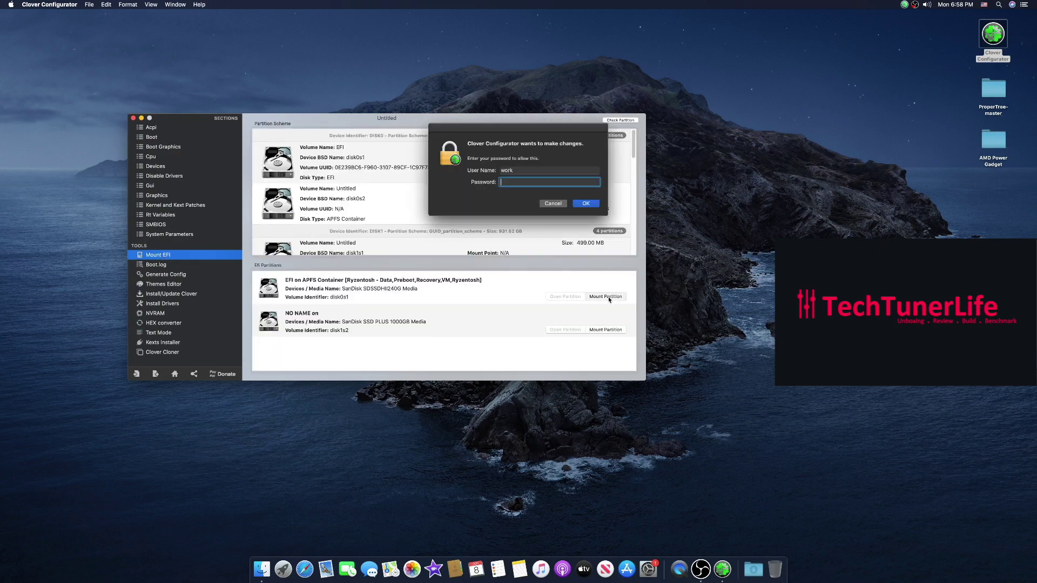
pyautogui.write('••••••')
pyautogui.press('Return')
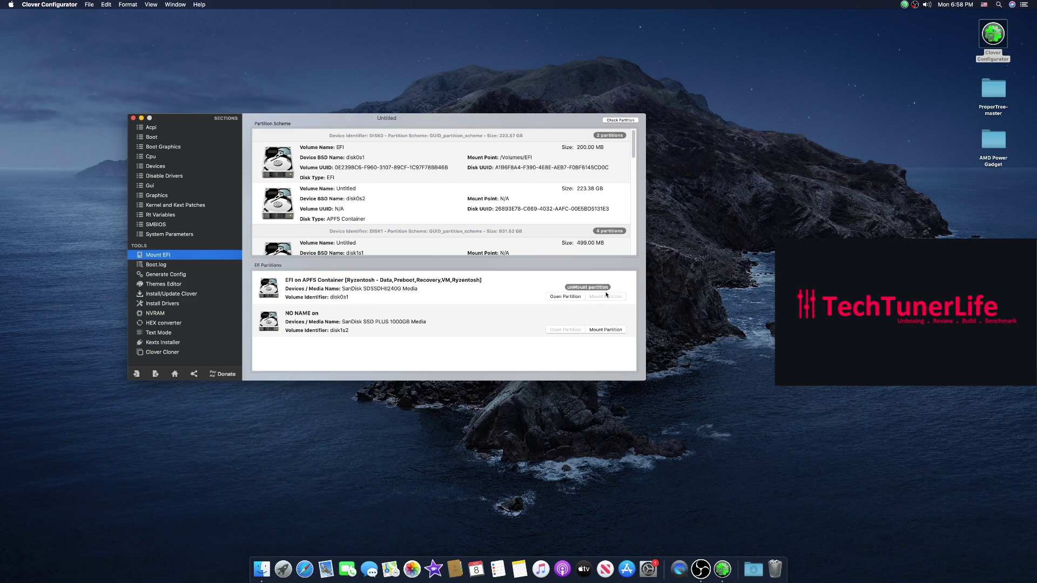
# - Open the mounted EFI partition, browse to EFI/OC/Kexts and move its window aside
pyautogui.click(570, 298)
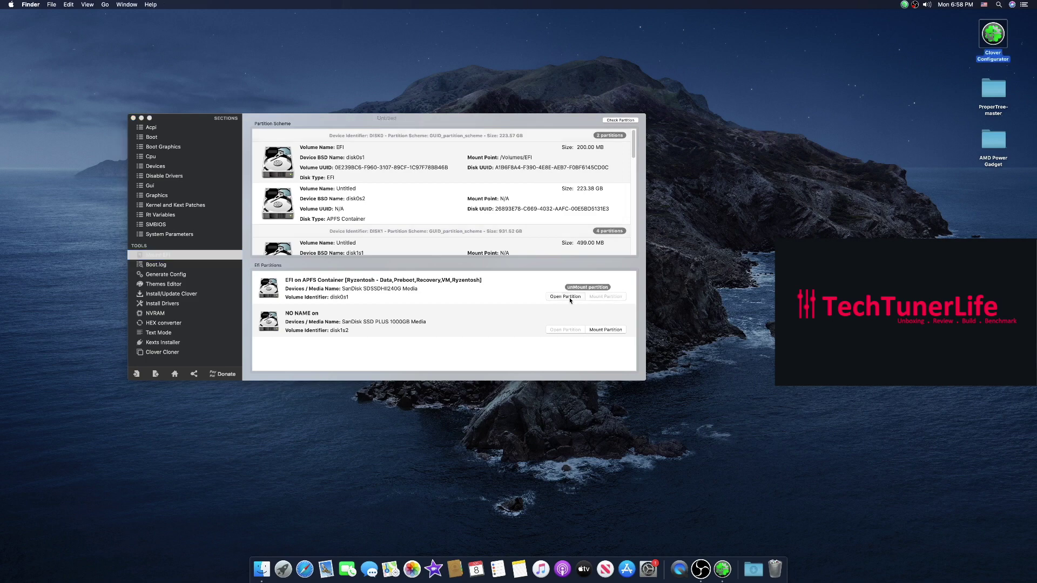
pyautogui.doubleClick(441, 139)
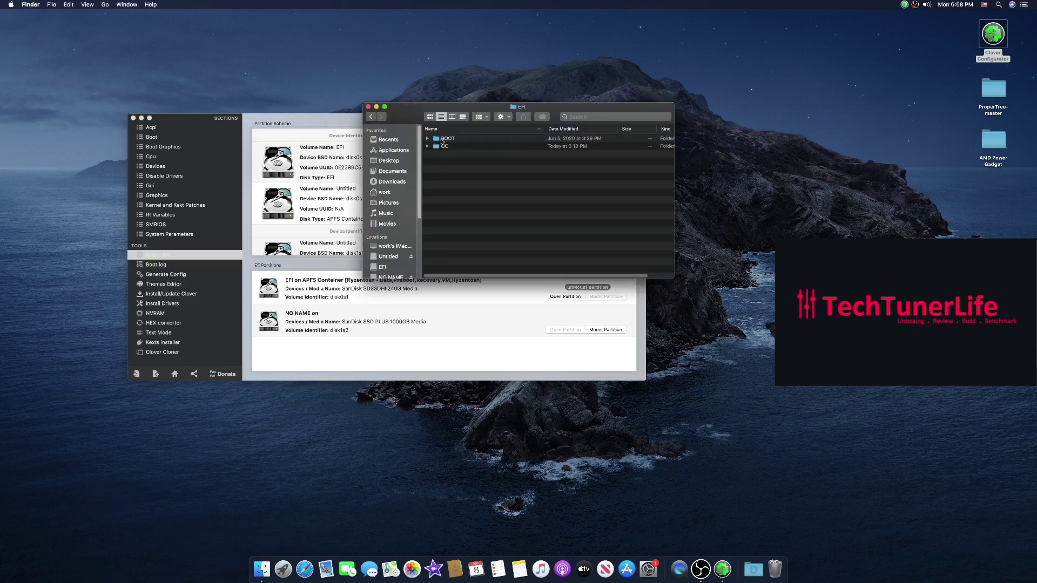
pyautogui.doubleClick(444, 147)
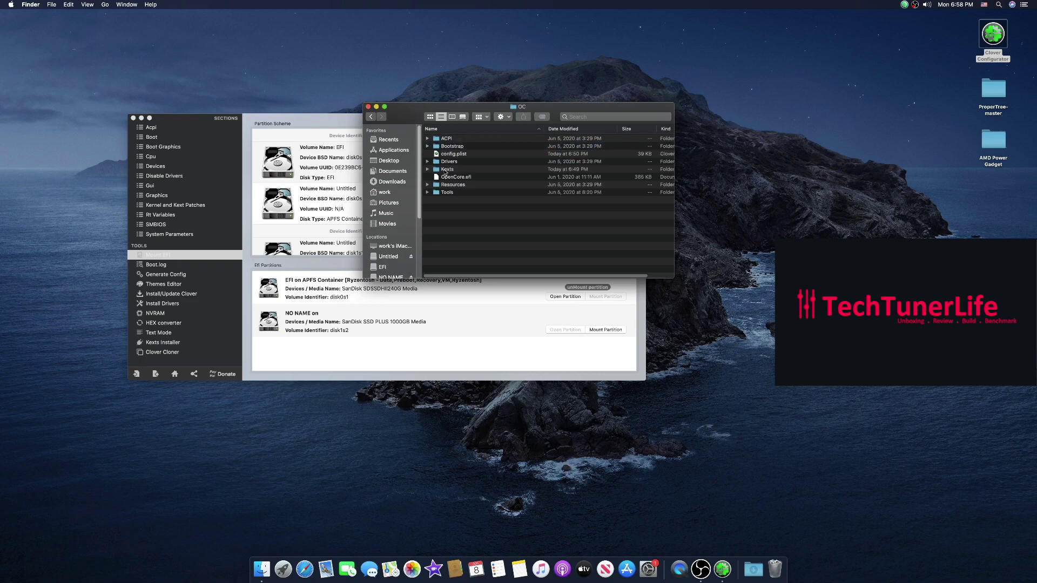
pyautogui.doubleClick(446, 170)
pyautogui.moveTo(456, 112); pyautogui.dragTo(247, 61)
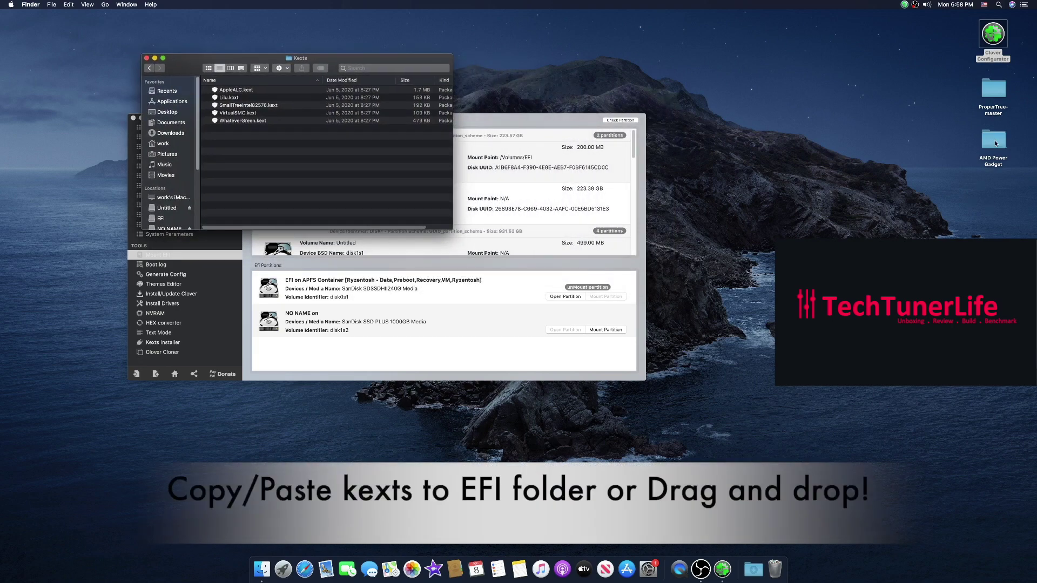
# - Open the desktop's AMD Power Gadget folder and arrange it side by side with the Kexts folder, narrowing its window
pyautogui.click(995, 143)
pyautogui.doubleClick(995, 143)
pyautogui.moveTo(460, 157); pyautogui.dragTo(756, 71)
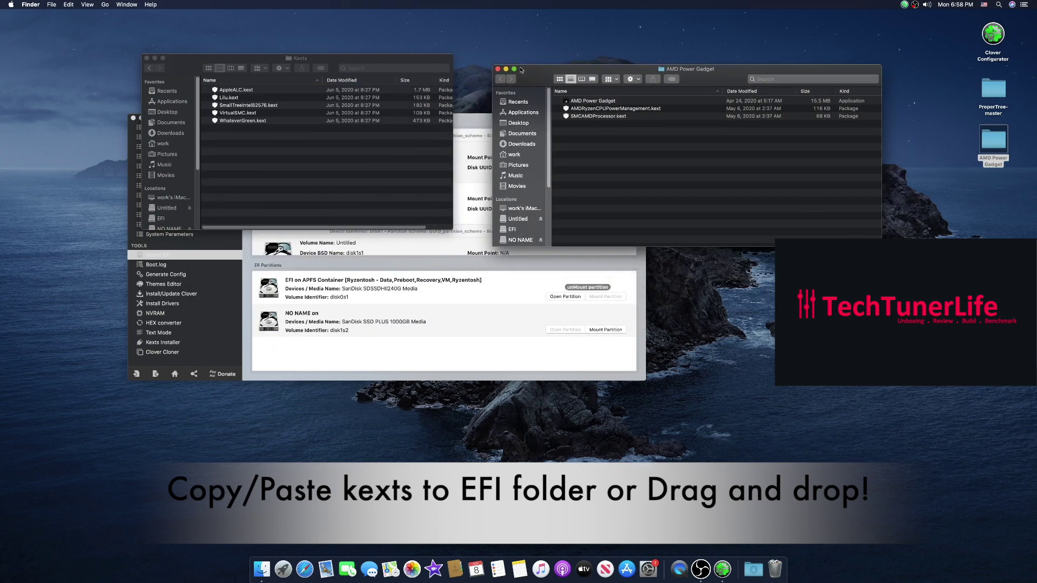
pyautogui.moveTo(396, 73); pyautogui.dragTo(291, 81)
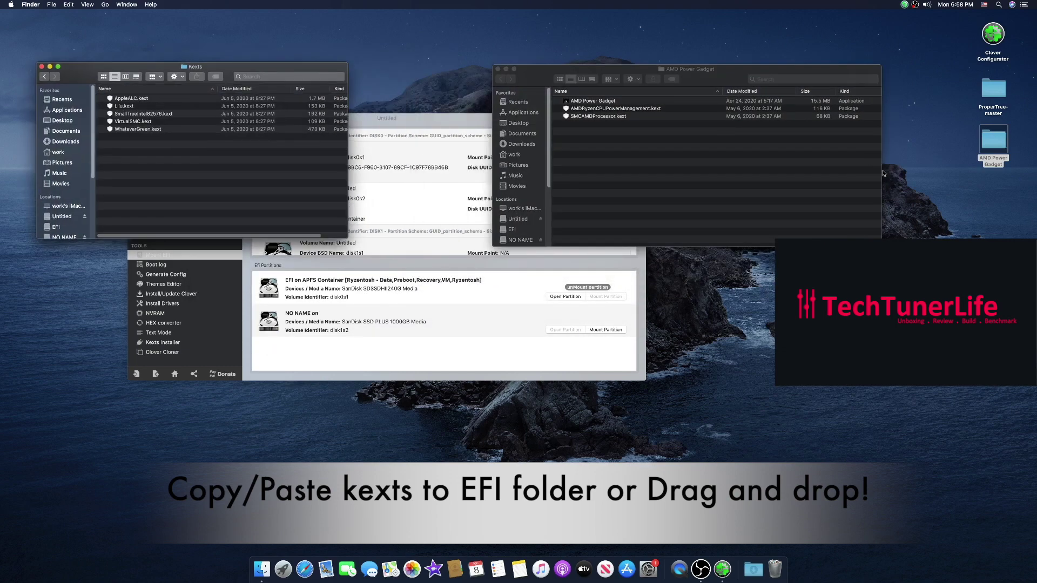
pyautogui.moveTo(881, 174); pyautogui.dragTo(801, 164)
pyautogui.moveTo(679, 70); pyautogui.dragTo(598, 91)
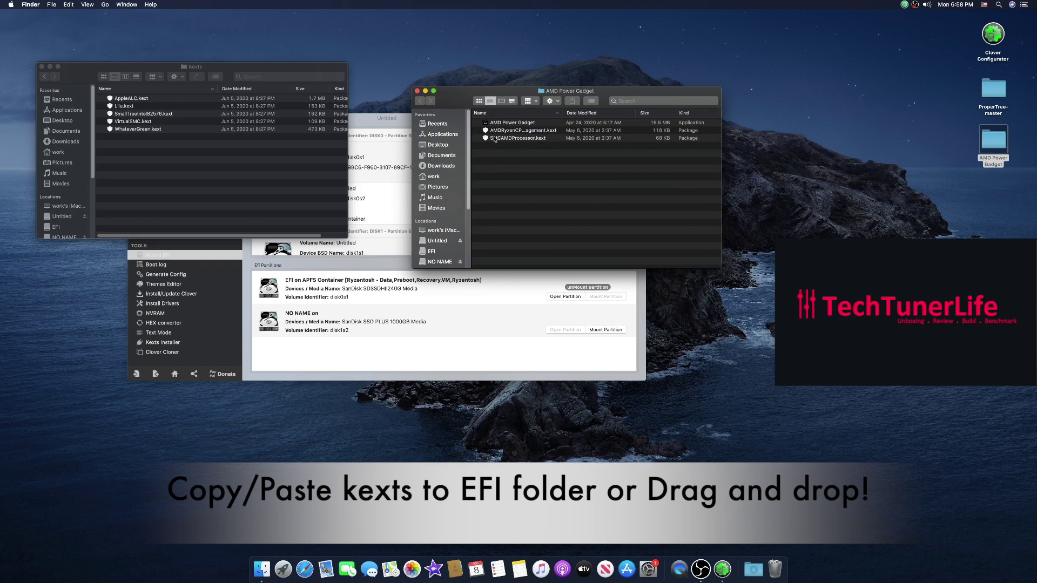
# - Copy AMDRyzenCPUPowerManagement.kext and SMCAMDProcessor.kext into the EFI Kexts folder and close the source folder
pyautogui.click(505, 132)
pyautogui.moveTo(508, 133); pyautogui.dragTo(151, 173)
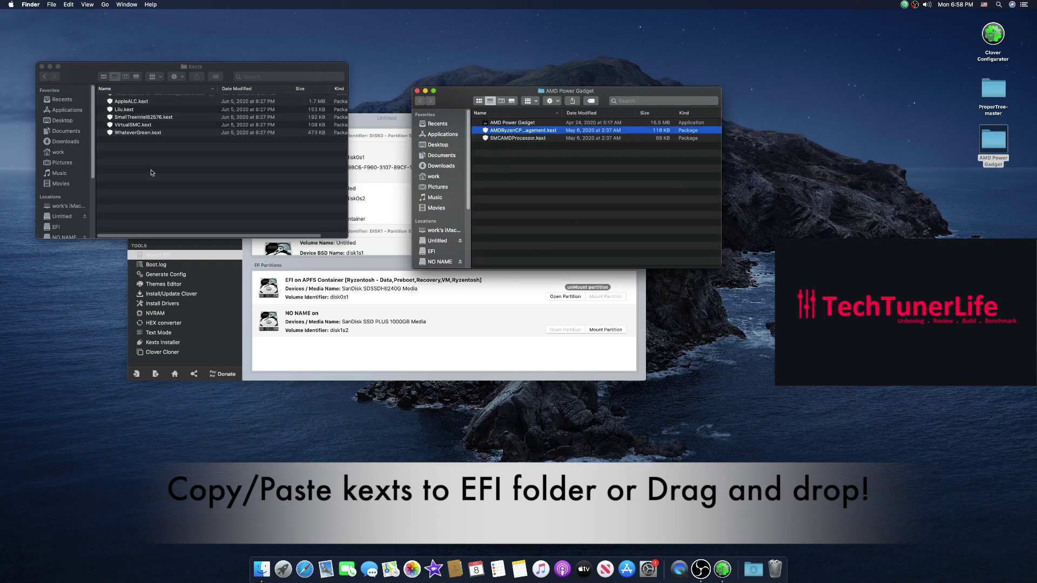
pyautogui.click(517, 140)
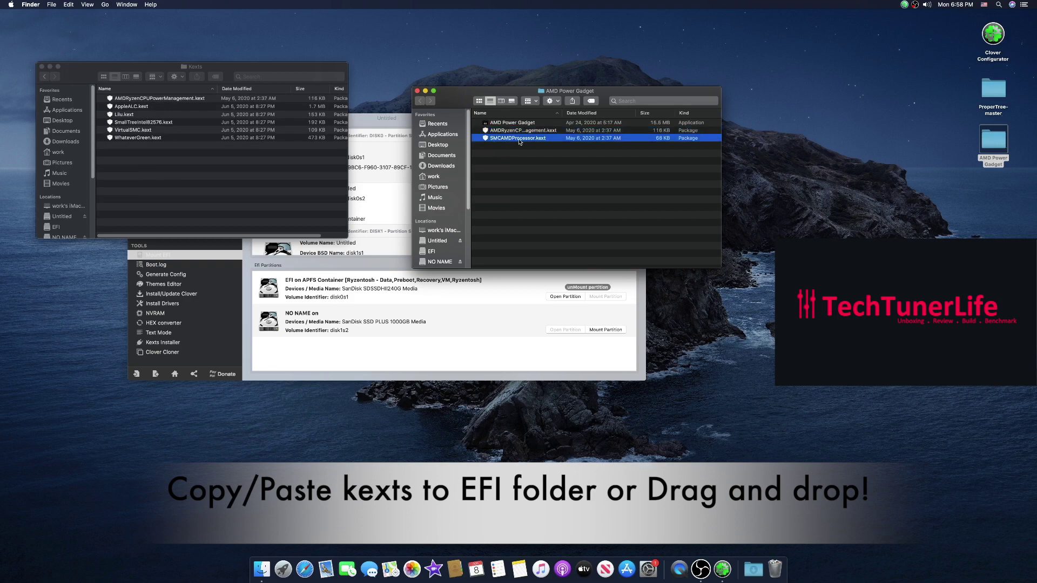
pyautogui.moveTo(518, 141); pyautogui.dragTo(190, 178)
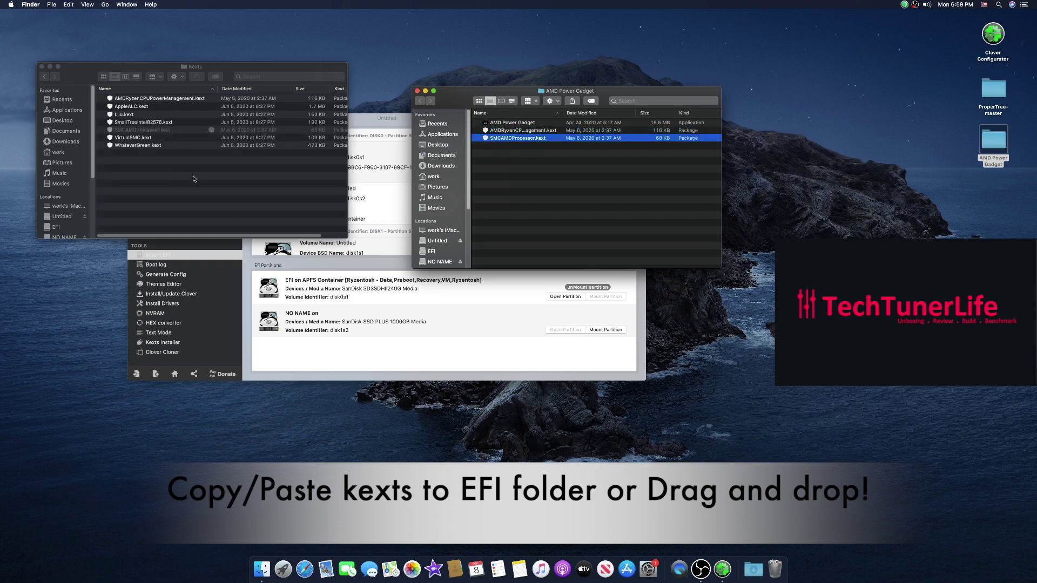
pyautogui.click(418, 91)
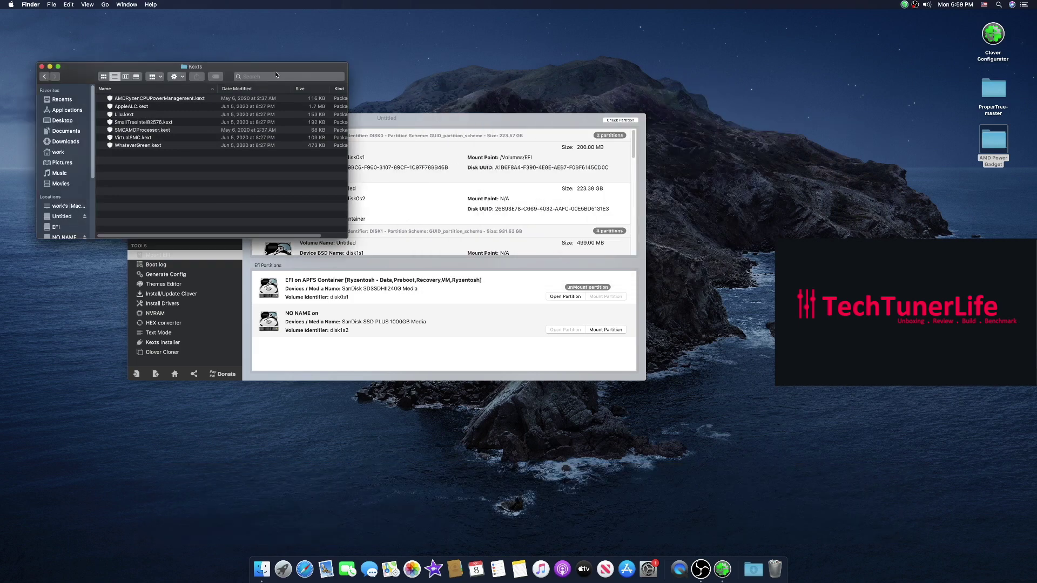
# - Return to the OC folder and open config.plist with ProperTree
pyautogui.moveTo(279, 71); pyautogui.dragTo(387, 68)
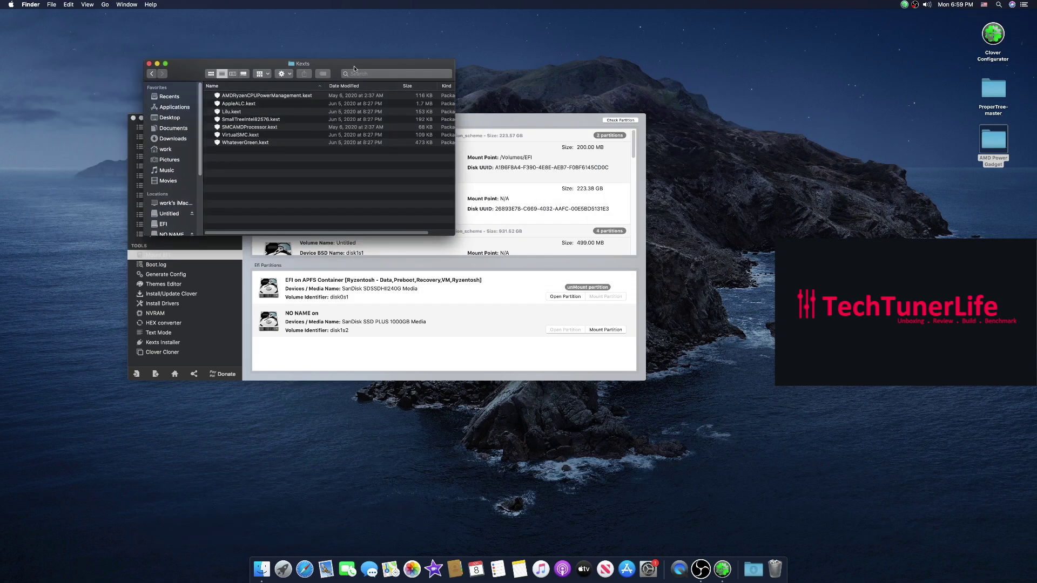
pyautogui.click(152, 74)
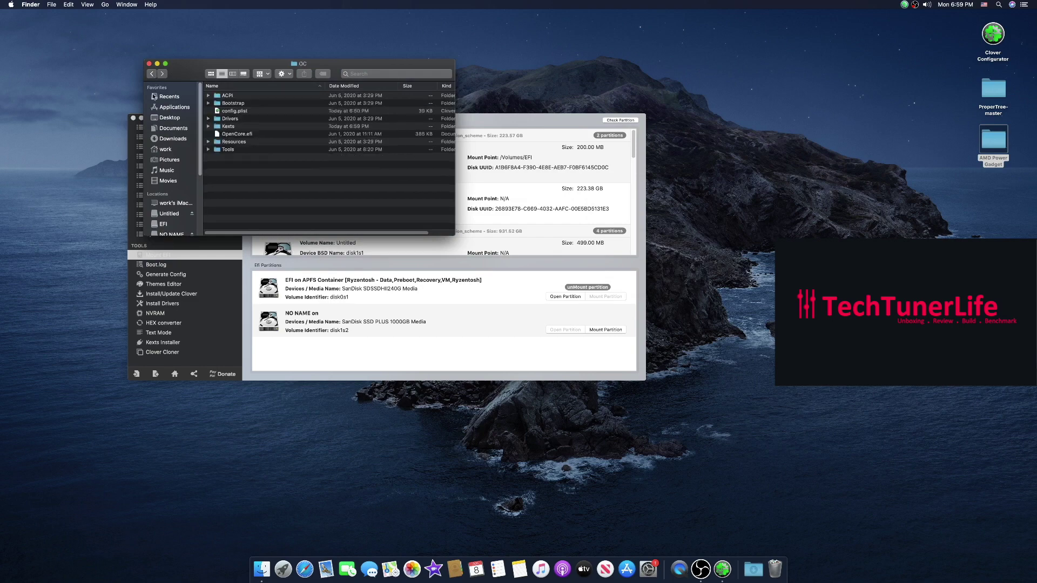
pyautogui.rightClick(236, 112)
pyautogui.moveTo(258, 123)
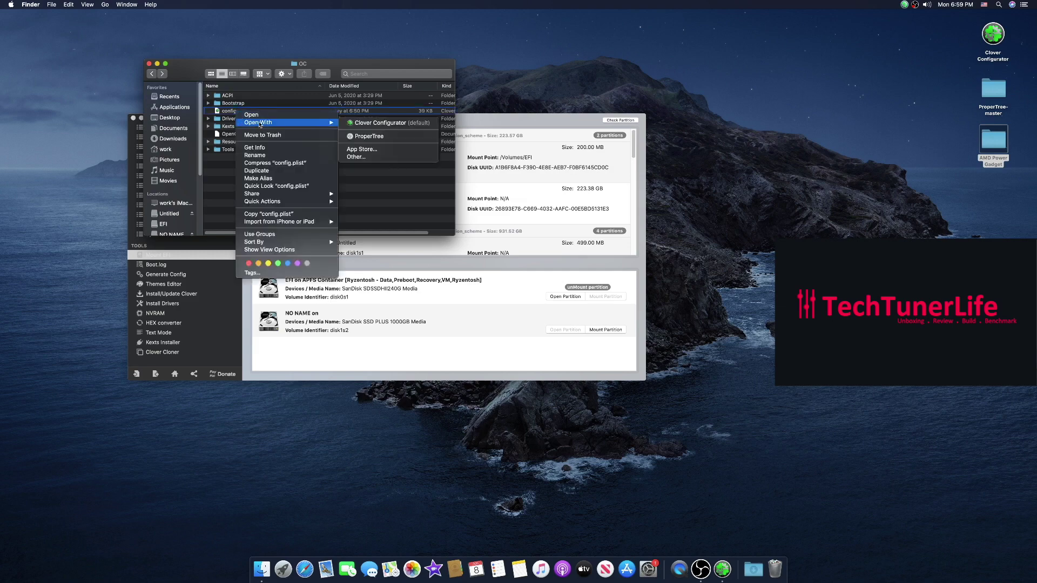
pyautogui.click(363, 139)
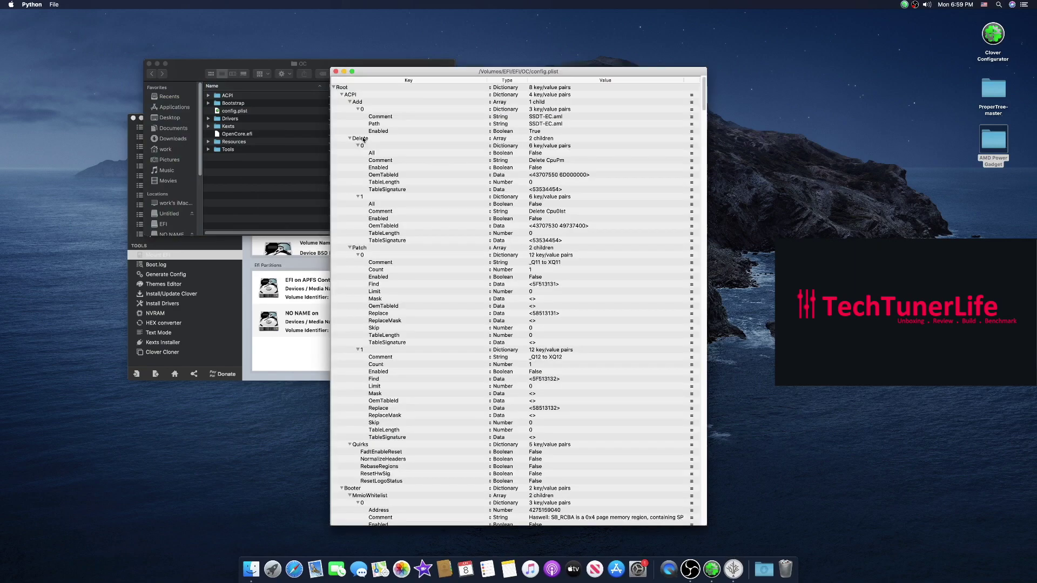
# - Run an OC Snapshot on config.plist using the EFI/OC folder of the mounted EFI volume
pyautogui.moveTo(368, 75); pyautogui.dragTo(219, 47)
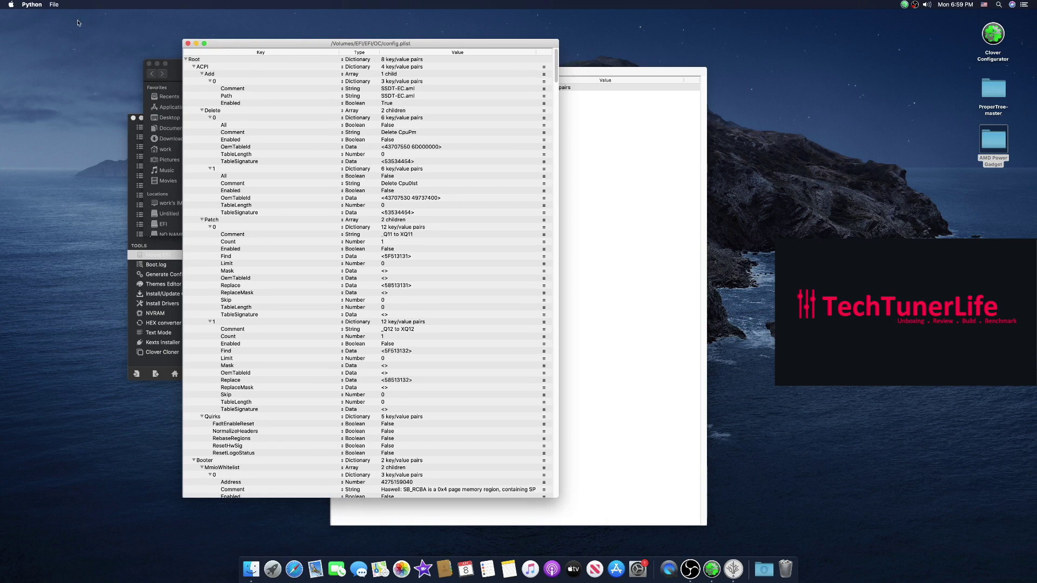
pyautogui.click(54, 5)
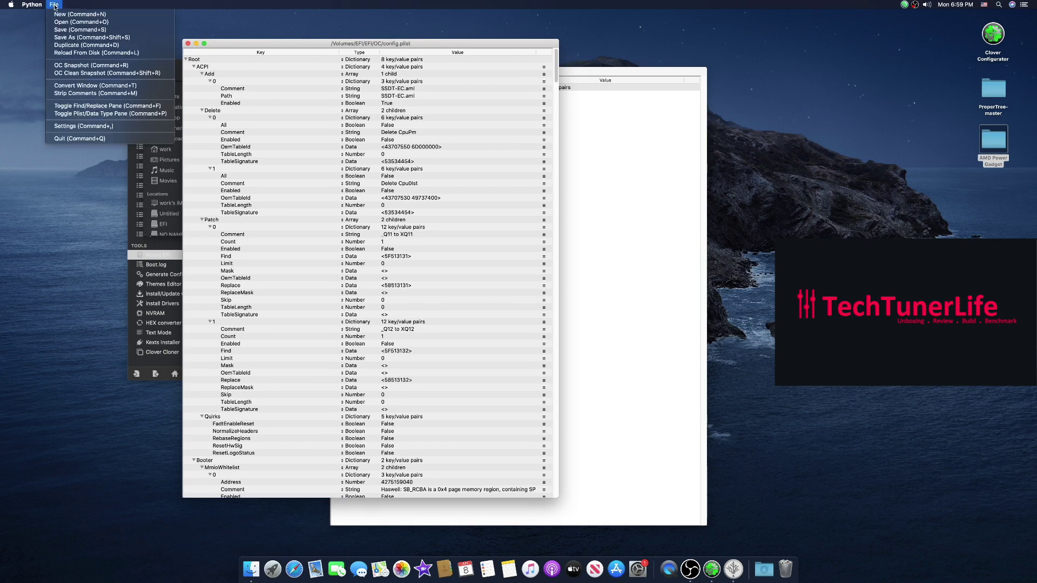
pyautogui.click(80, 66)
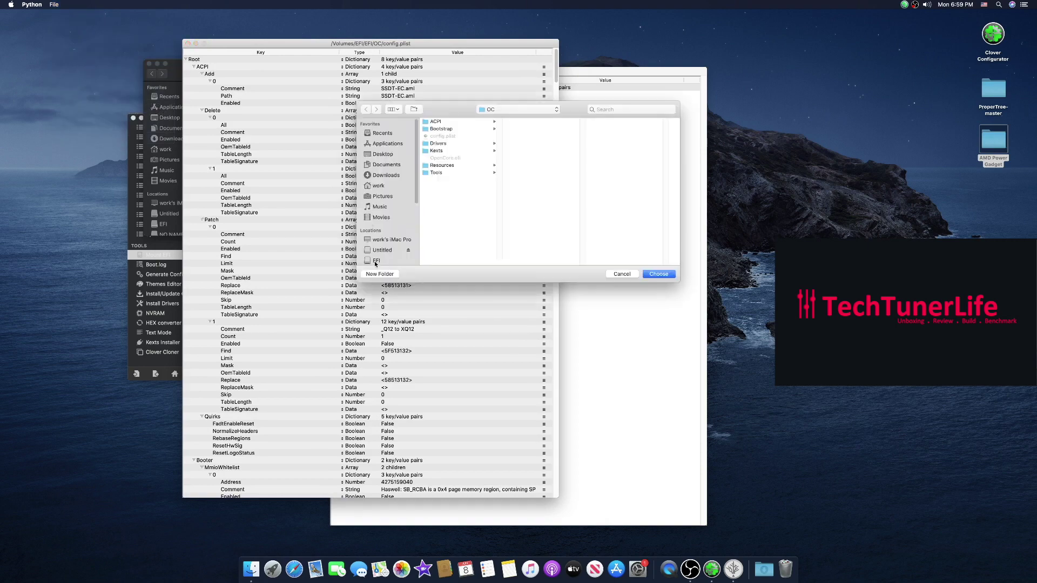
pyautogui.click(375, 261)
pyautogui.click(433, 122)
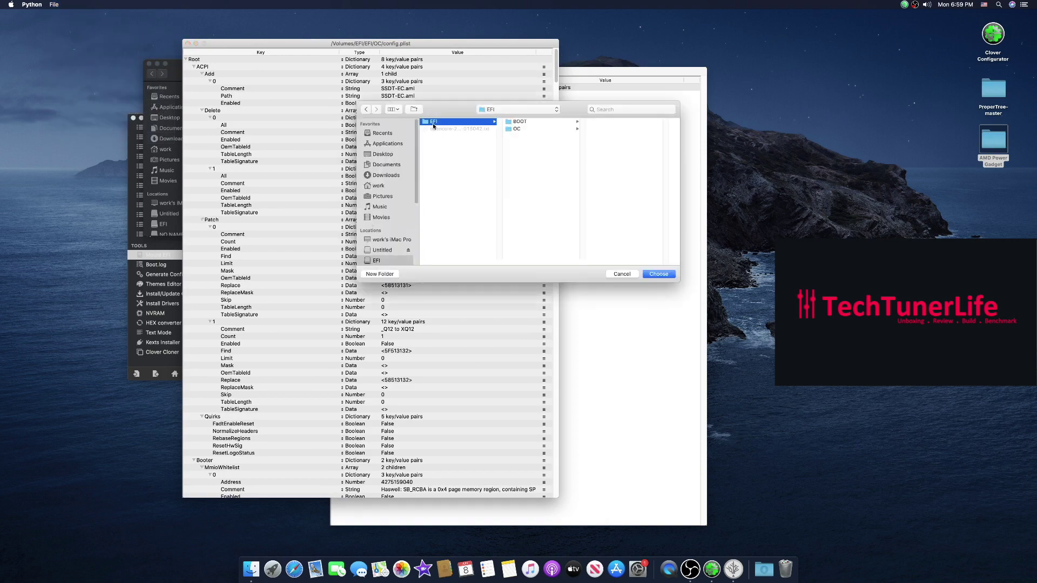
pyautogui.click(518, 129)
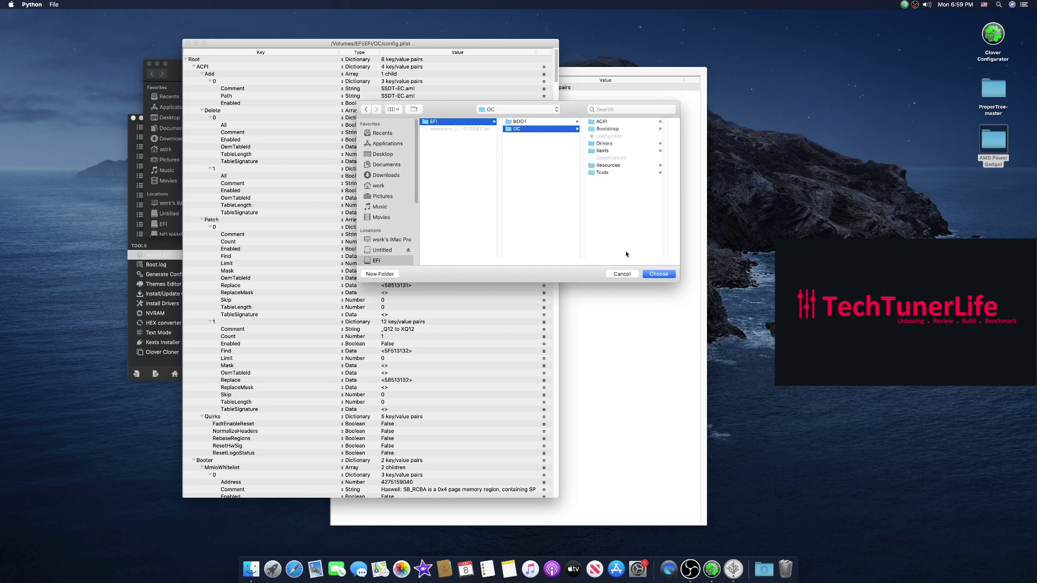
pyautogui.click(657, 274)
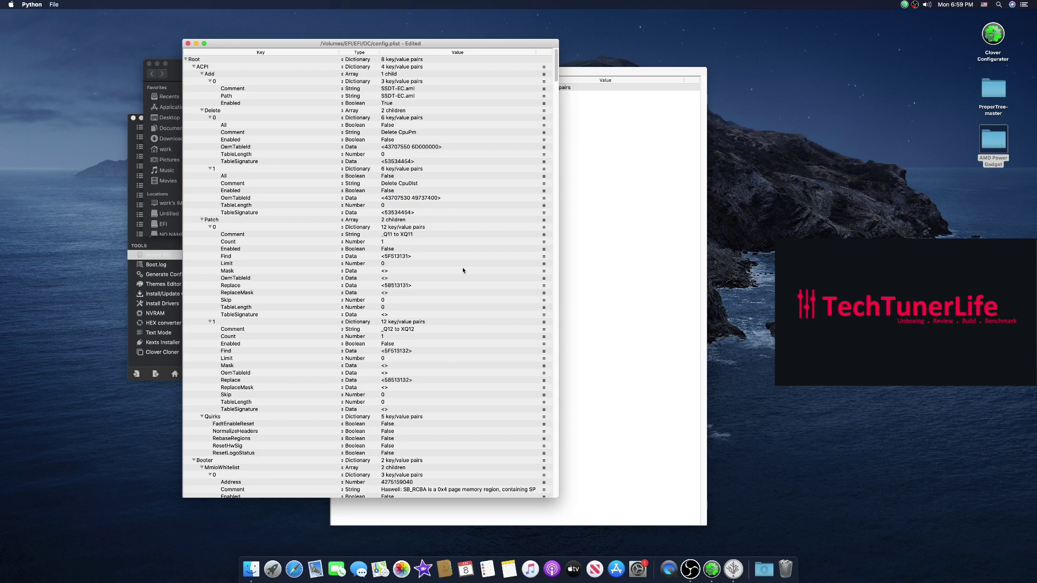
# - Review the Kernel > Add entries in config.plist for AMDRyzenCPUPowerManagement.kext and SMCAMDProcessor.kext
pyautogui.scroll(-10, 461, 263)
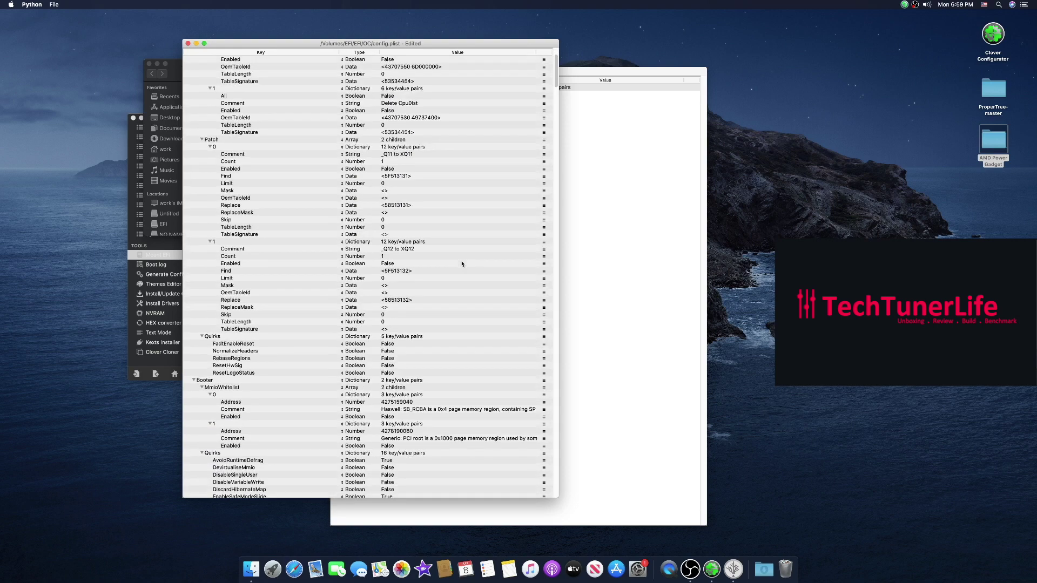
pyautogui.scroll(-20, 462, 263)
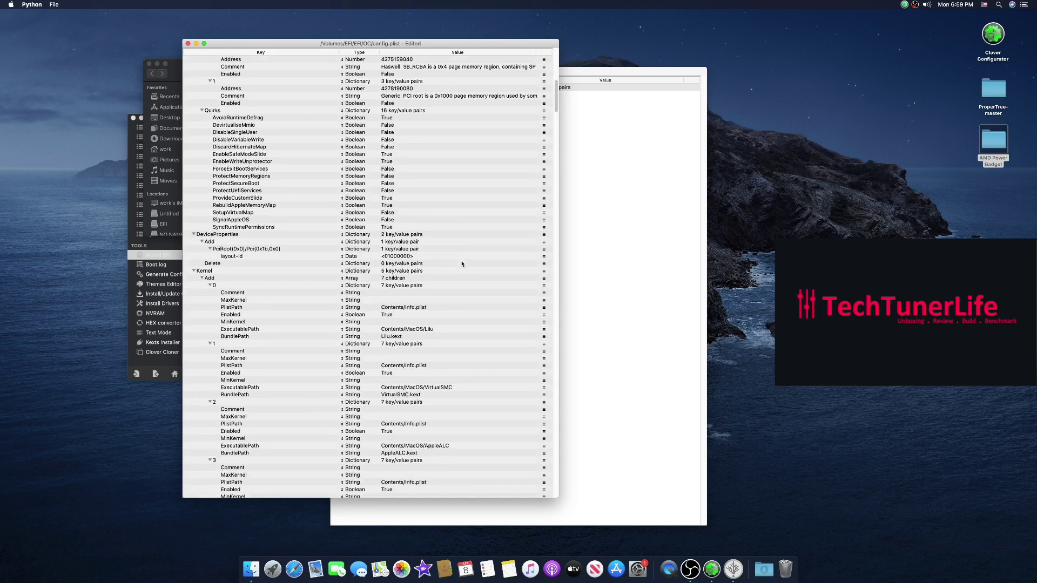
pyautogui.scroll(-9, 461, 263)
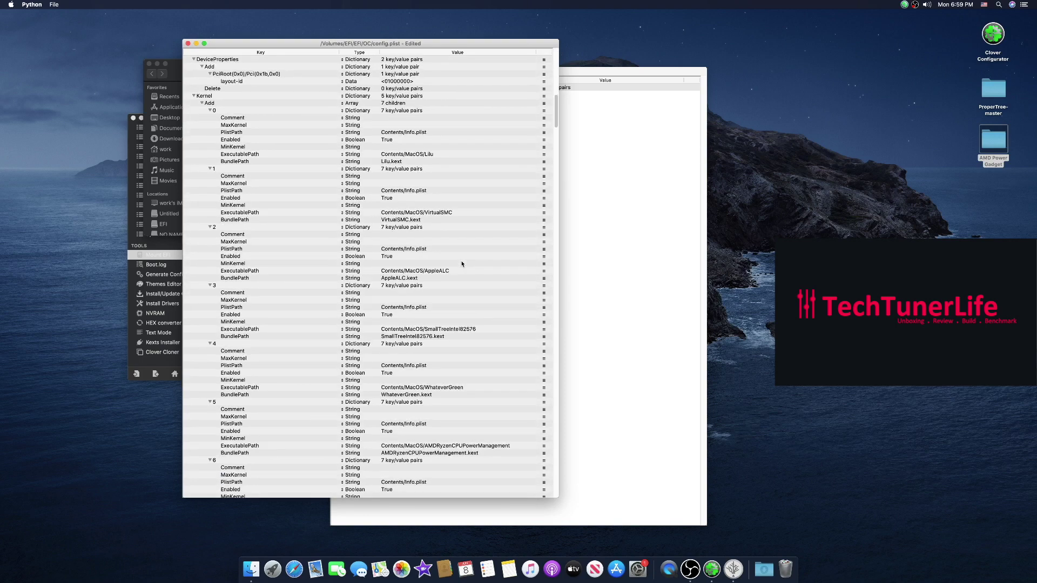
pyautogui.scroll(-4, 461, 264)
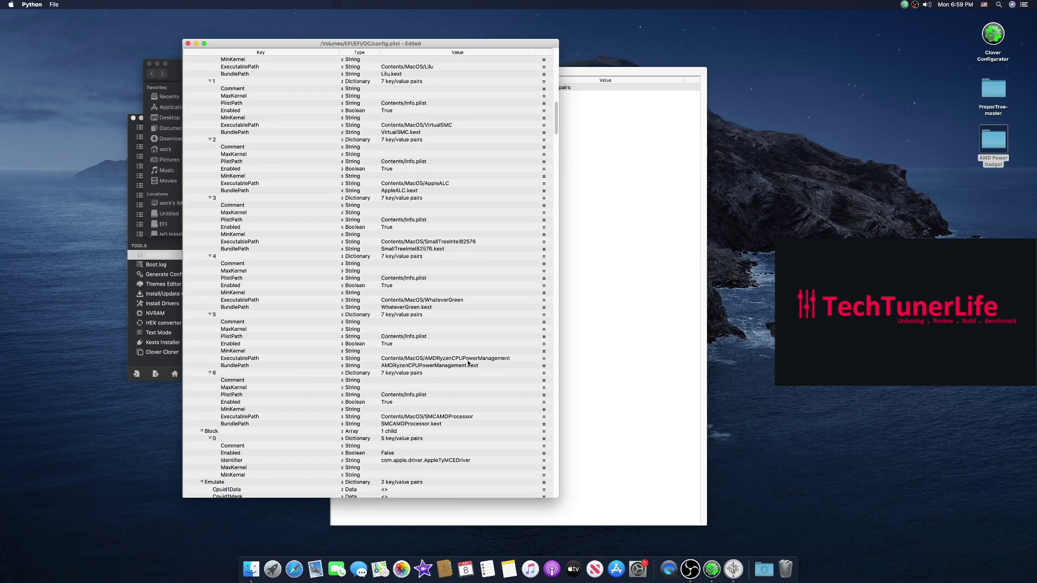
pyautogui.scroll(-2, 432, 391)
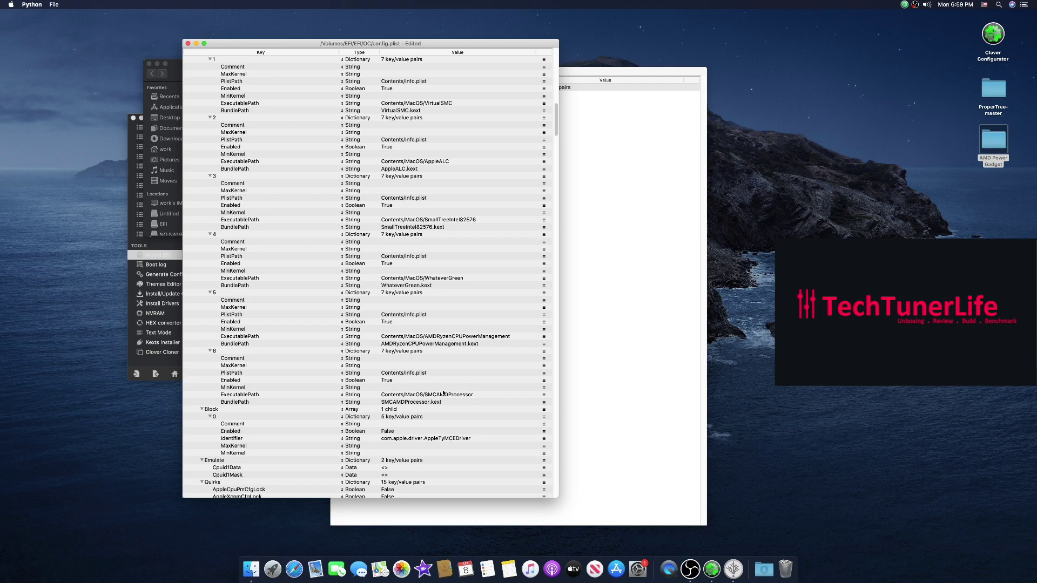
pyautogui.scroll(15, 443, 393)
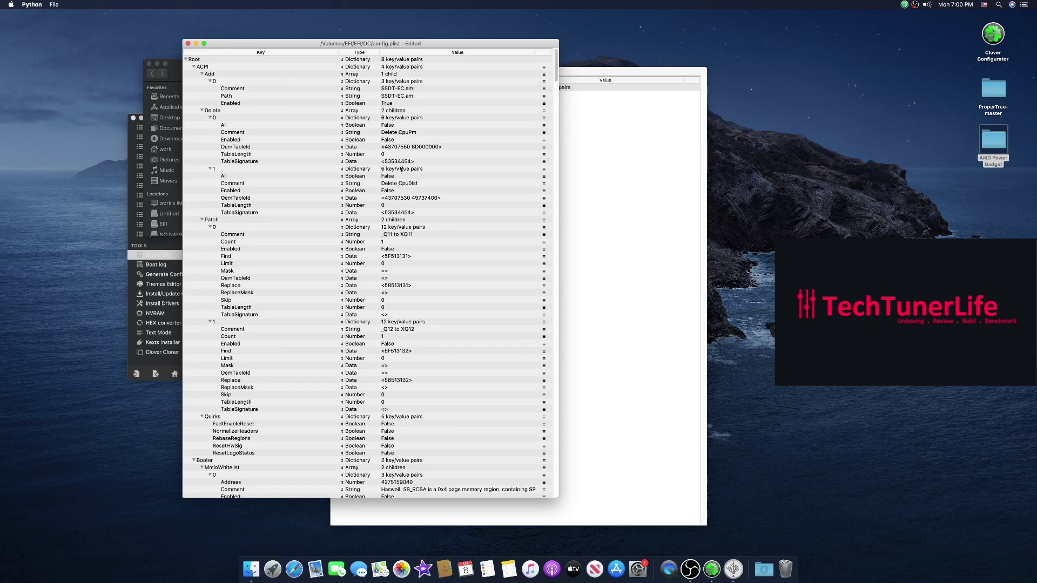
# - Run an OC Clean Snapshot on config.plist, choosing the EFI/OC folder on the EFI volume
pyautogui.click(55, 5)
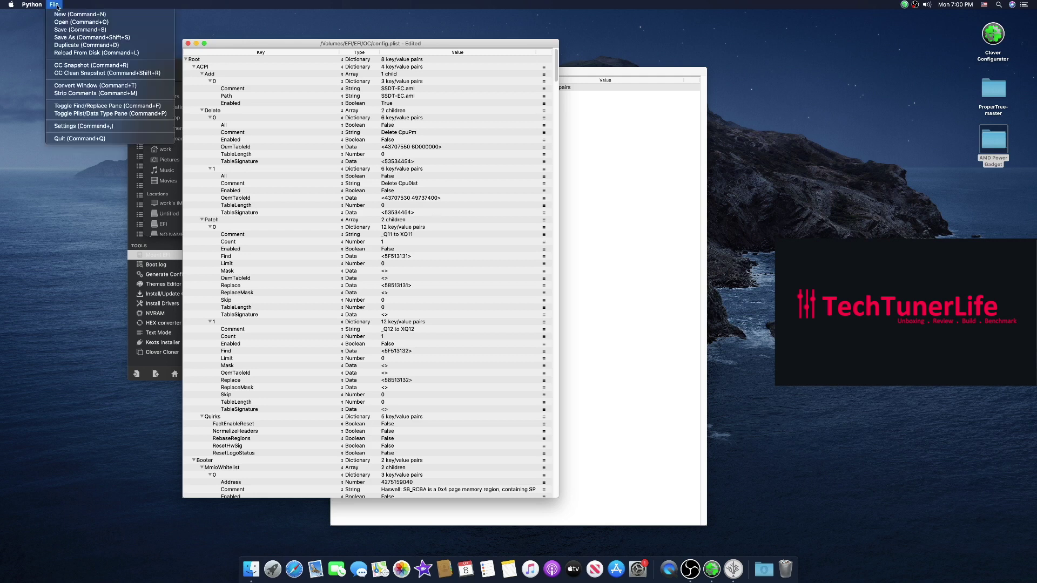
pyautogui.click(74, 73)
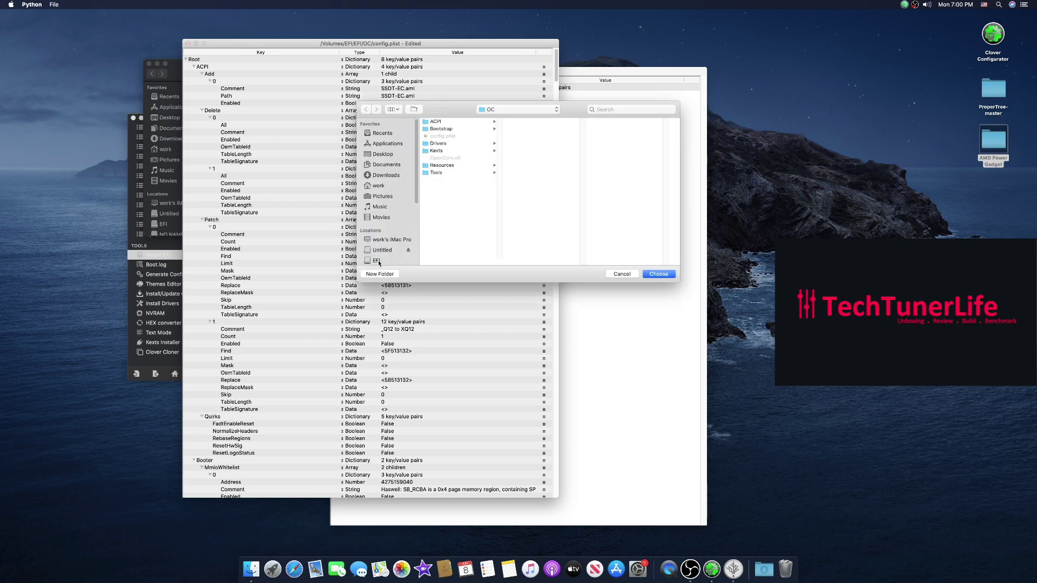
pyautogui.click(377, 262)
pyautogui.click(446, 123)
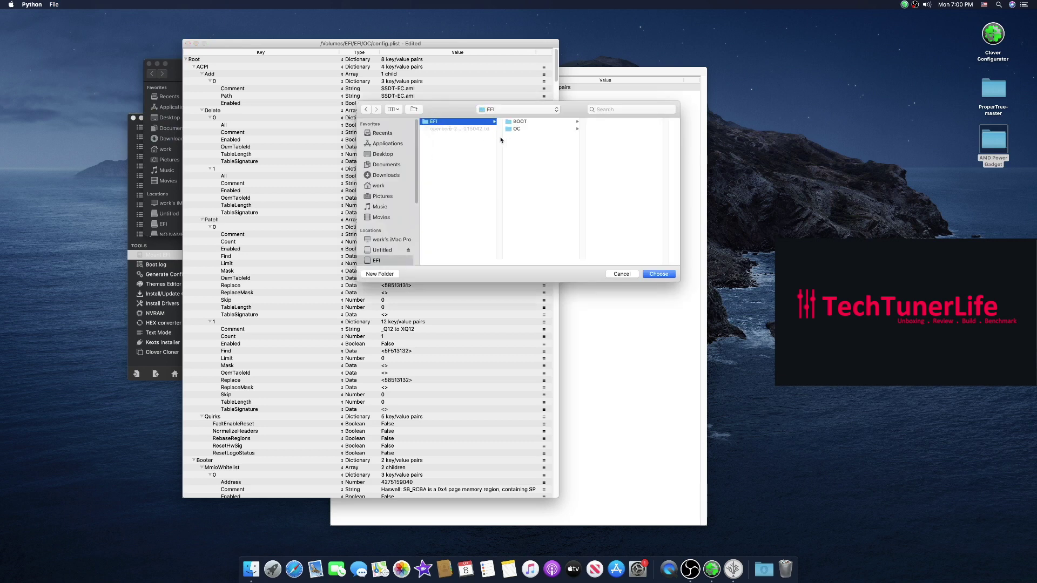
pyautogui.click(511, 130)
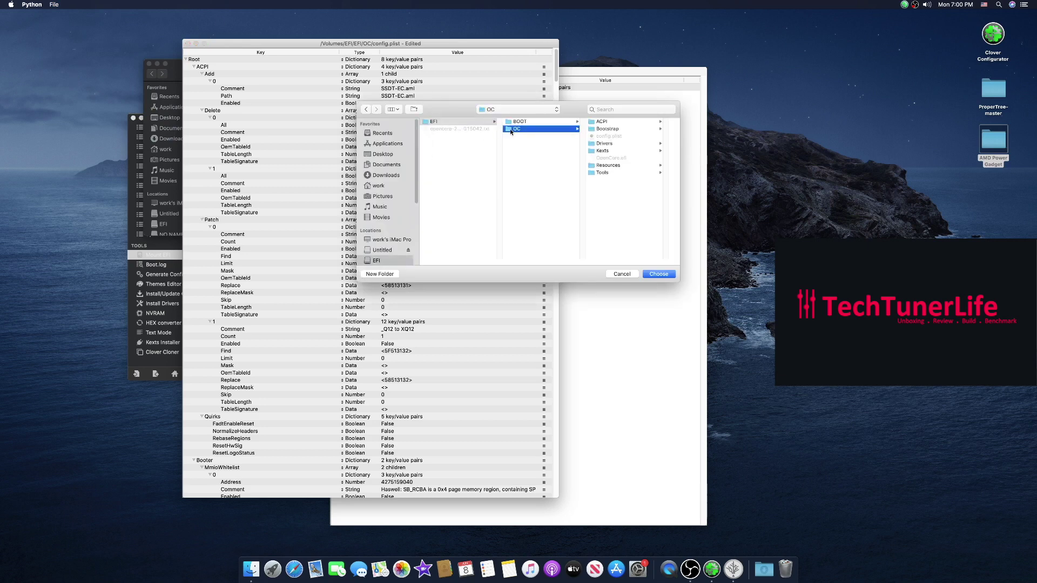
pyautogui.click(657, 274)
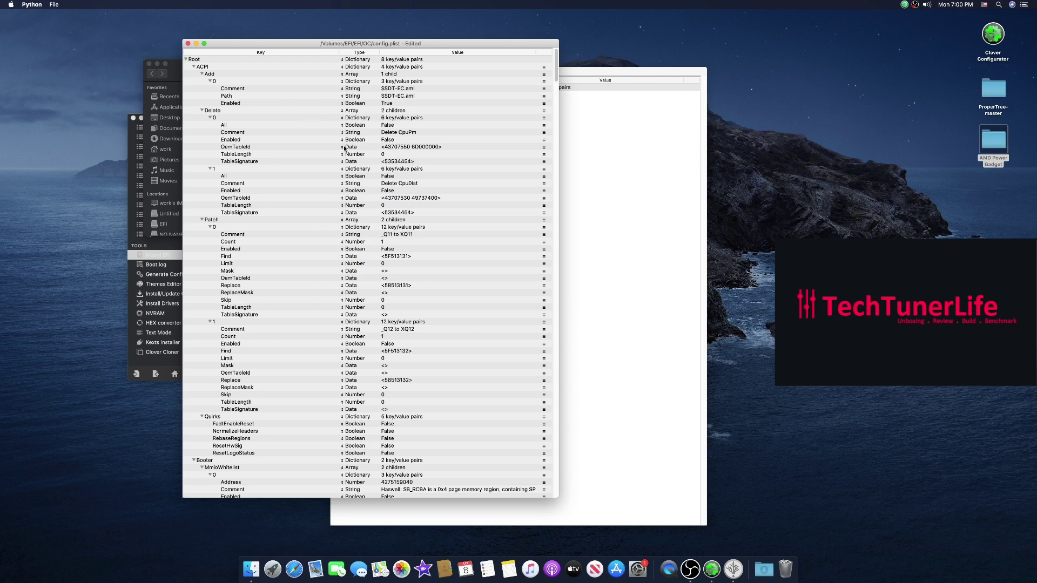
# - Save config.plist, then close it along with the blank Untitled.plist and the OC folder window
pyautogui.click(54, 4)
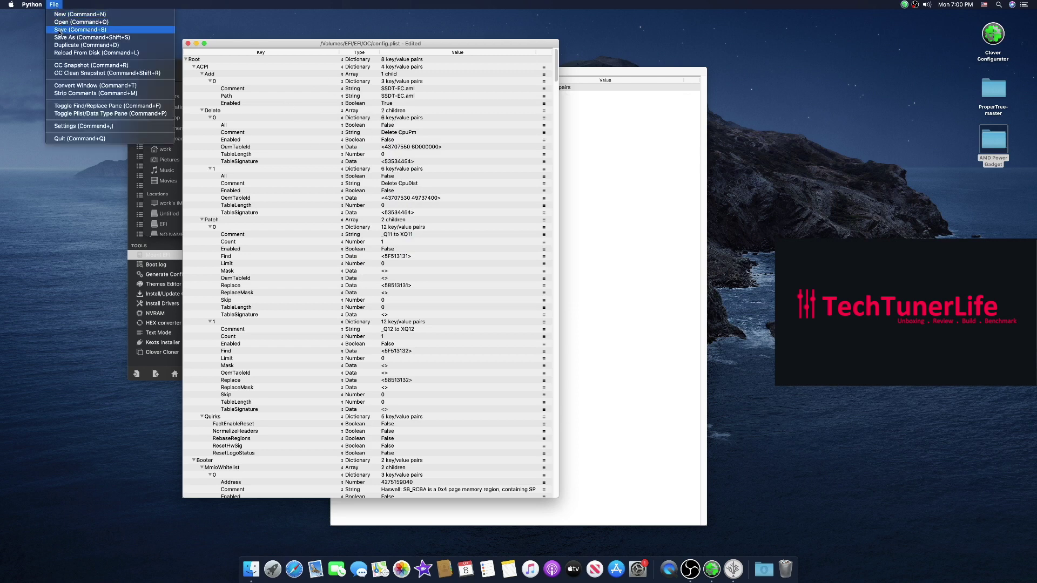
pyautogui.click(59, 30)
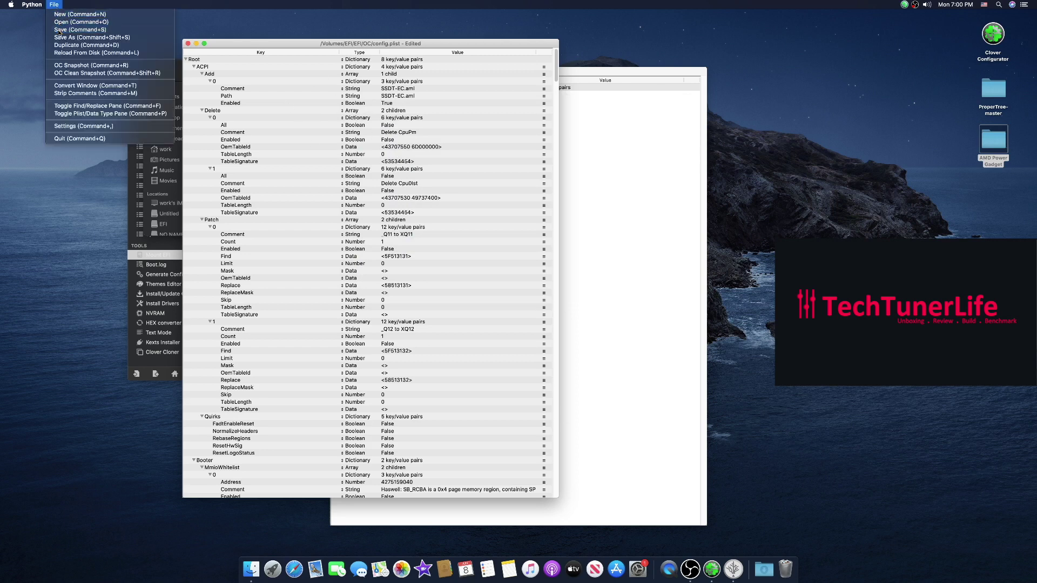
pyautogui.click(187, 43)
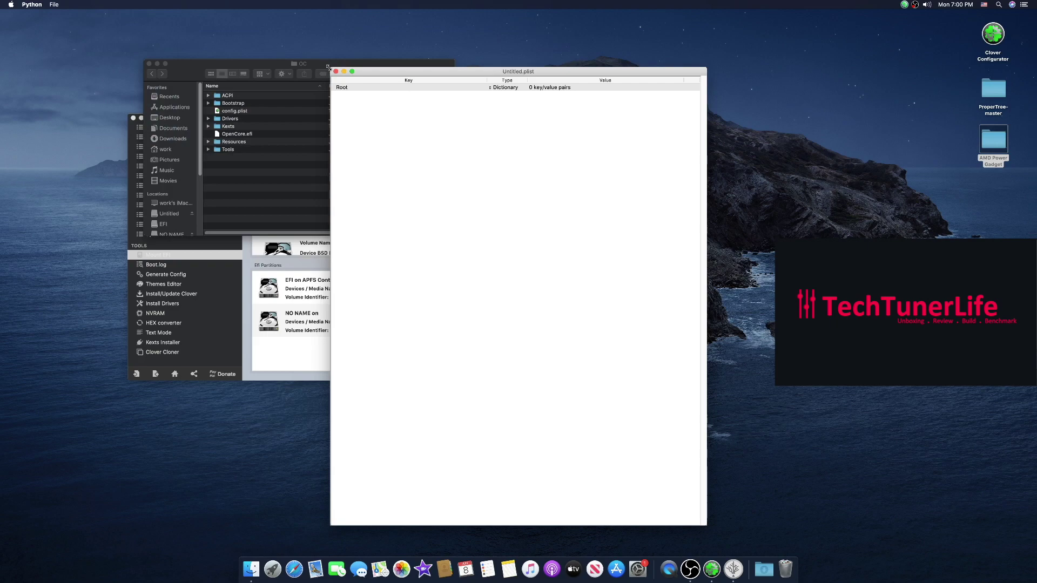
pyautogui.click(335, 72)
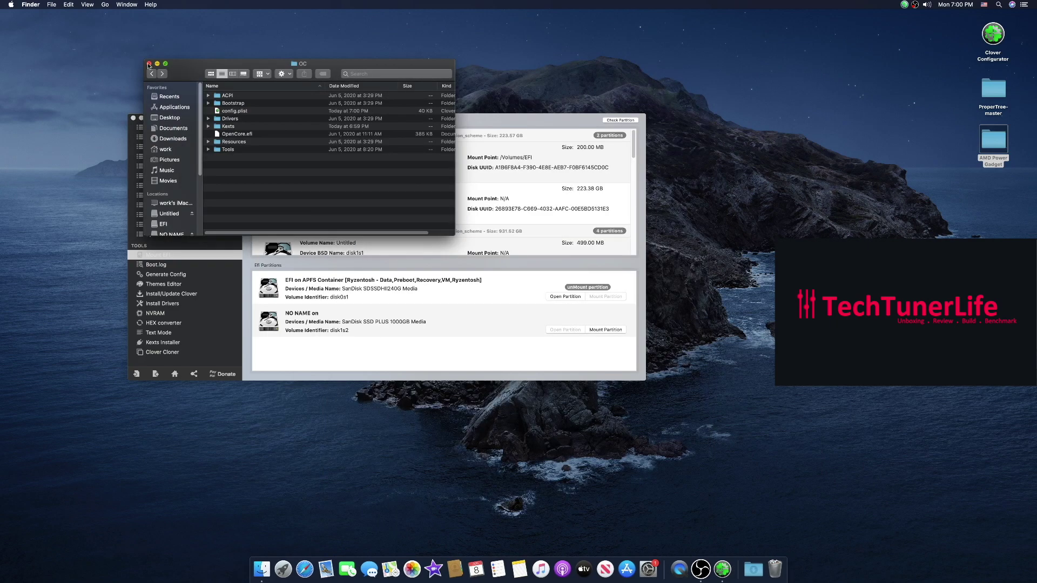
pyautogui.click(148, 64)
# - Unmount the EFI partition on disk0s1 in Clover Configurator and close its window
pyautogui.click(324, 116)
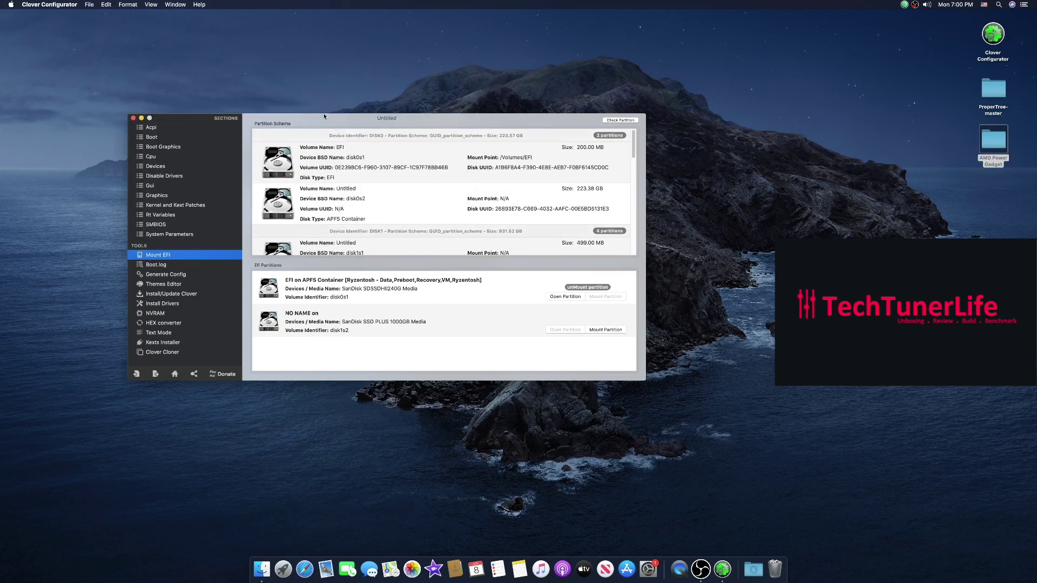
pyautogui.moveTo(335, 119); pyautogui.dragTo(311, 100)
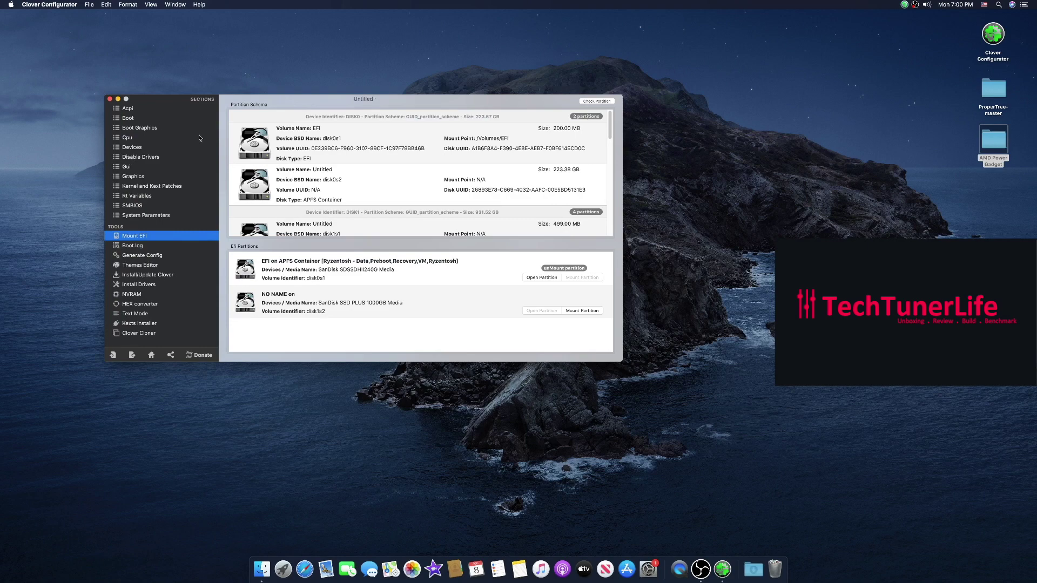
pyautogui.click(575, 269)
pyautogui.click(109, 99)
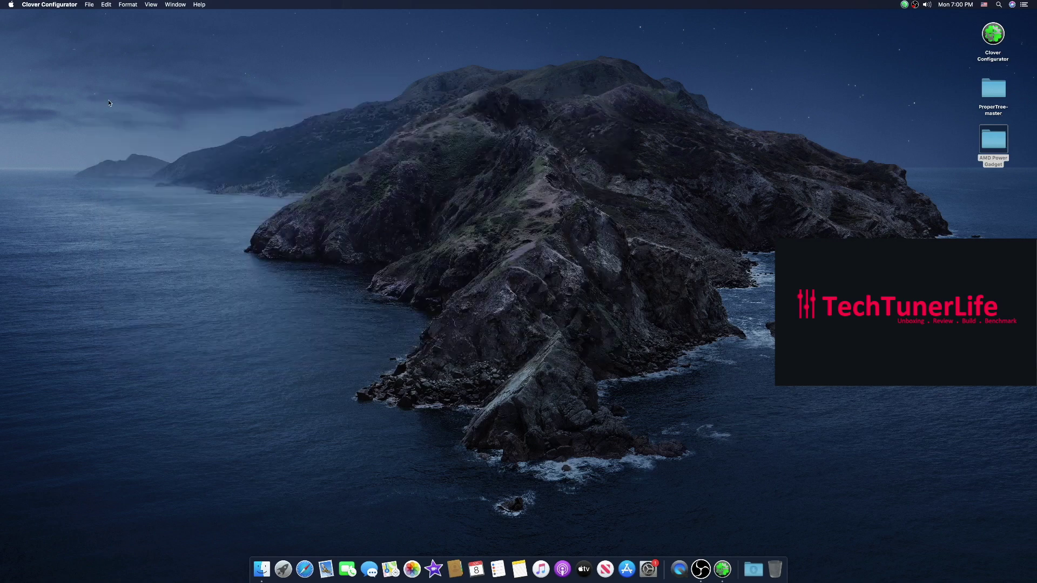
pyautogui.click(420, 284)
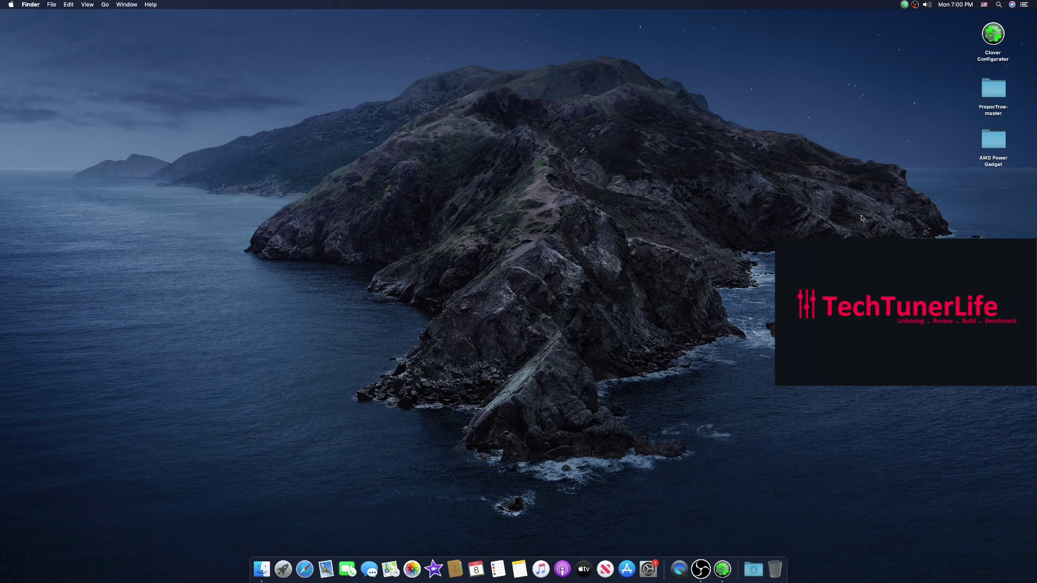
# - Move the AMD Power Gadget app from its desktop folder into the Applications folder, with both windows side by side
pyautogui.click(261, 562)
pyautogui.click(316, 231)
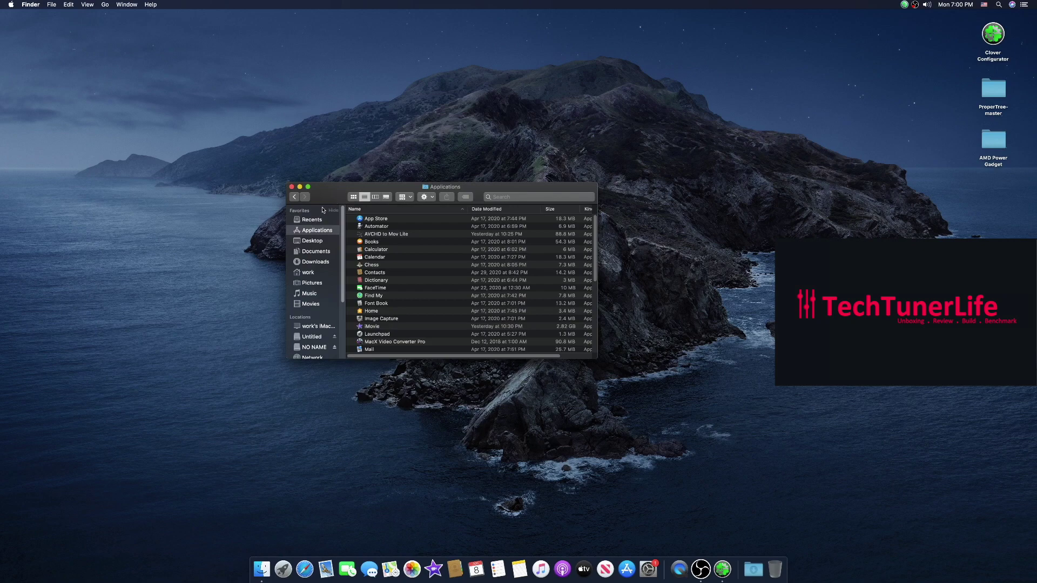
pyautogui.moveTo(333, 201); pyautogui.dragTo(145, 106)
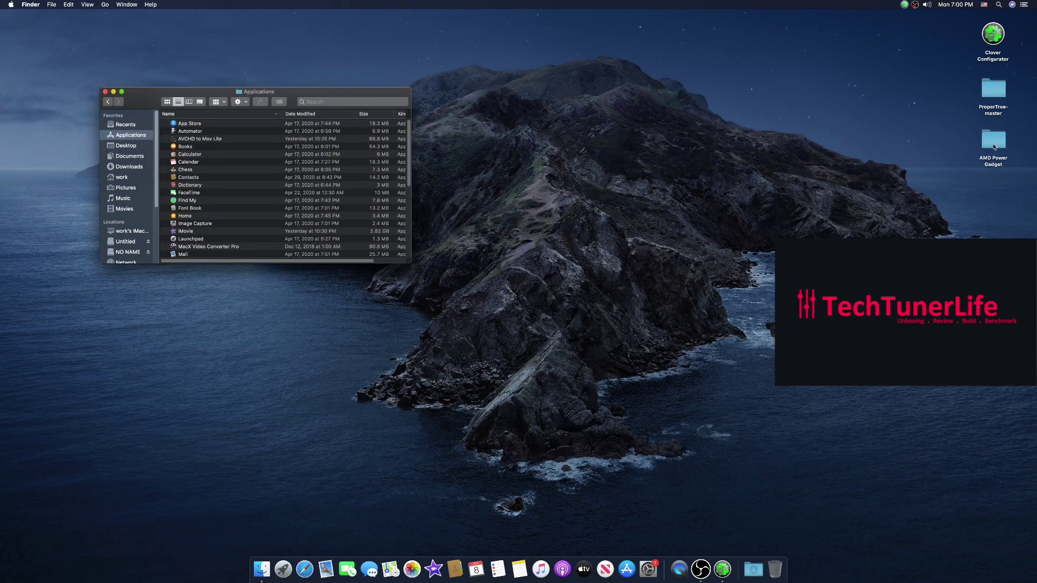
pyautogui.doubleClick(994, 146)
pyautogui.moveTo(488, 94); pyautogui.dragTo(560, 93)
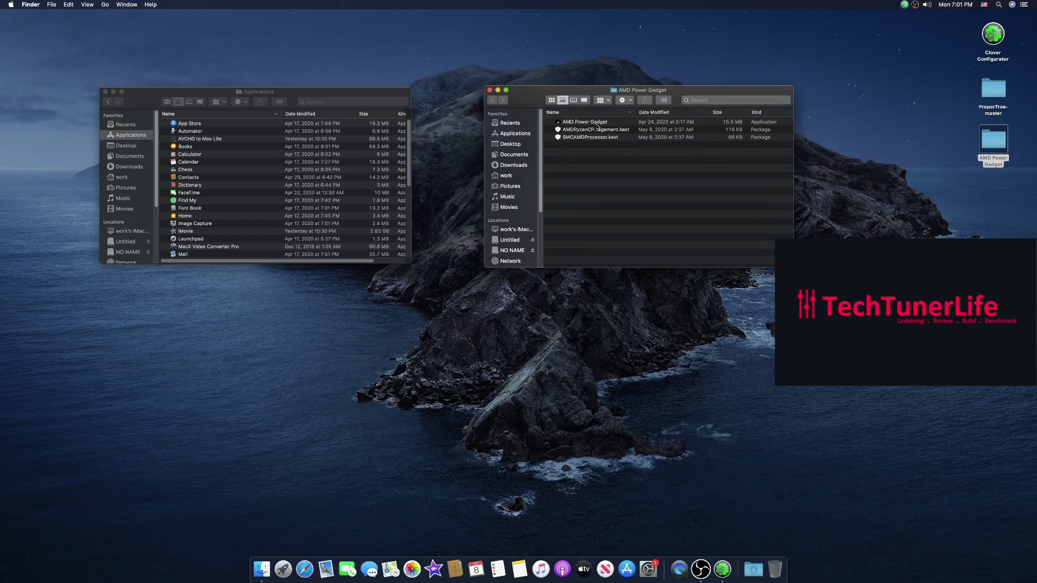
pyautogui.moveTo(597, 125); pyautogui.dragTo(262, 157)
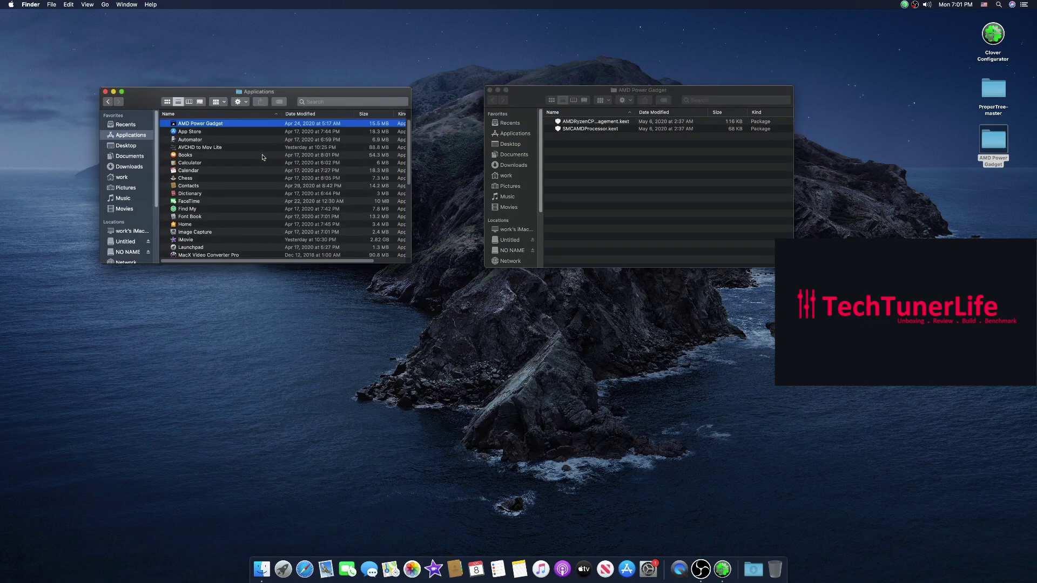
# - Close both Finder windows and restart the Mac
pyautogui.click(490, 90)
pyautogui.click(106, 93)
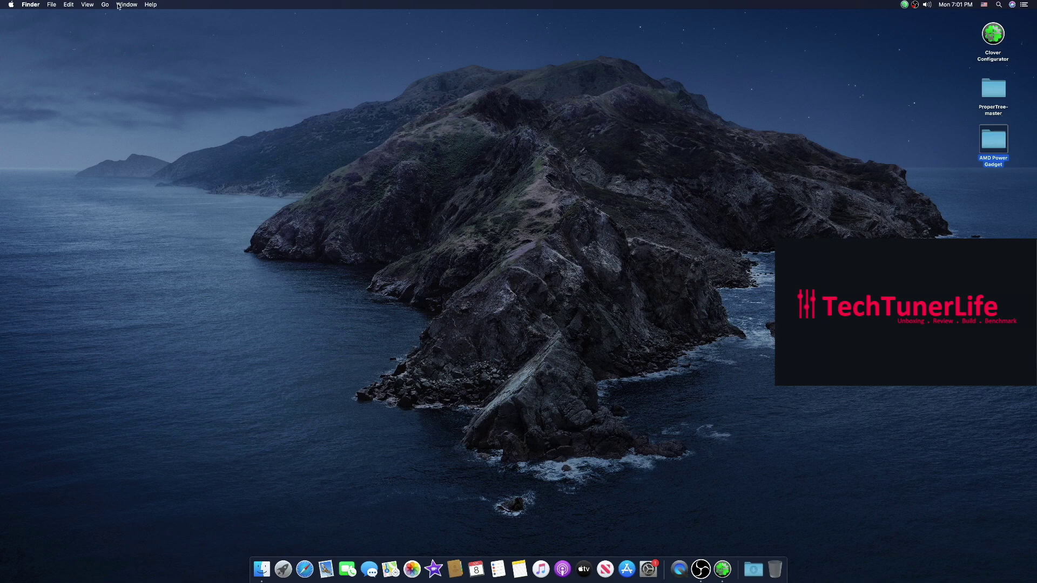
pyautogui.click(11, 5)
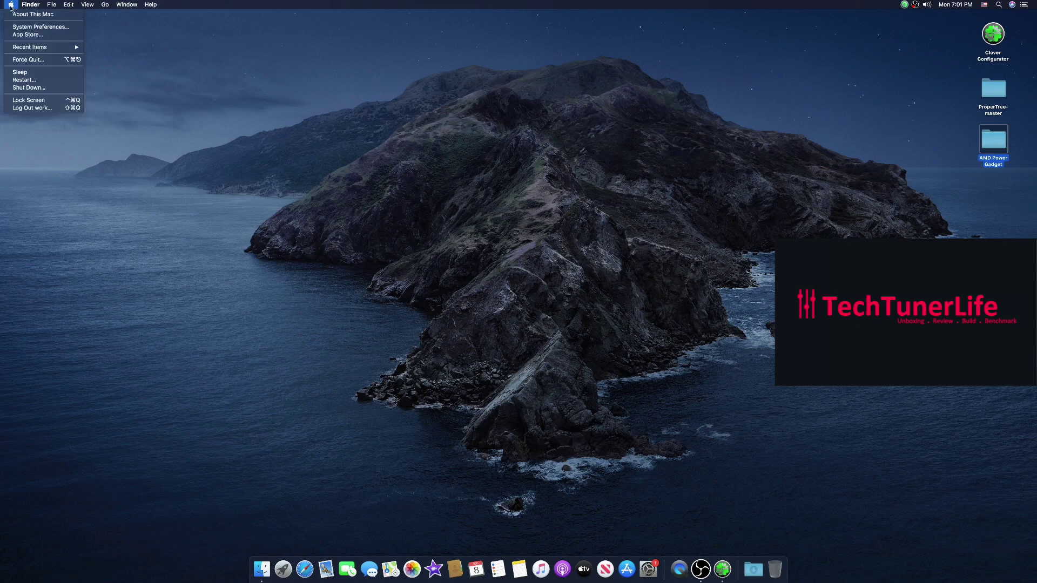
pyautogui.click(29, 100)
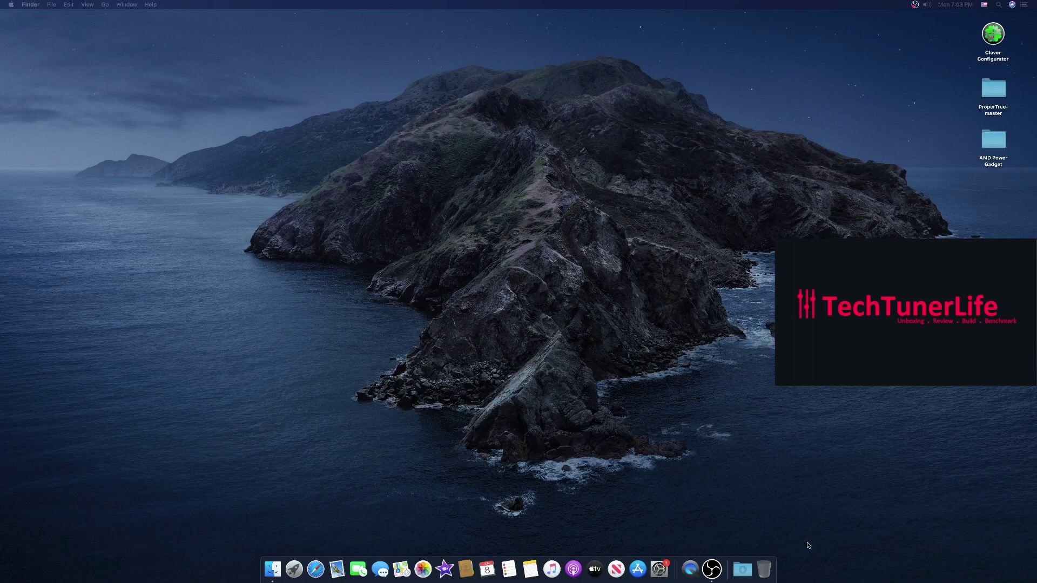
# - Launch AMD Power Gadget from Launchpad, dismiss the security warning, and open the app again, allowing it to run
pyautogui.click(300, 565)
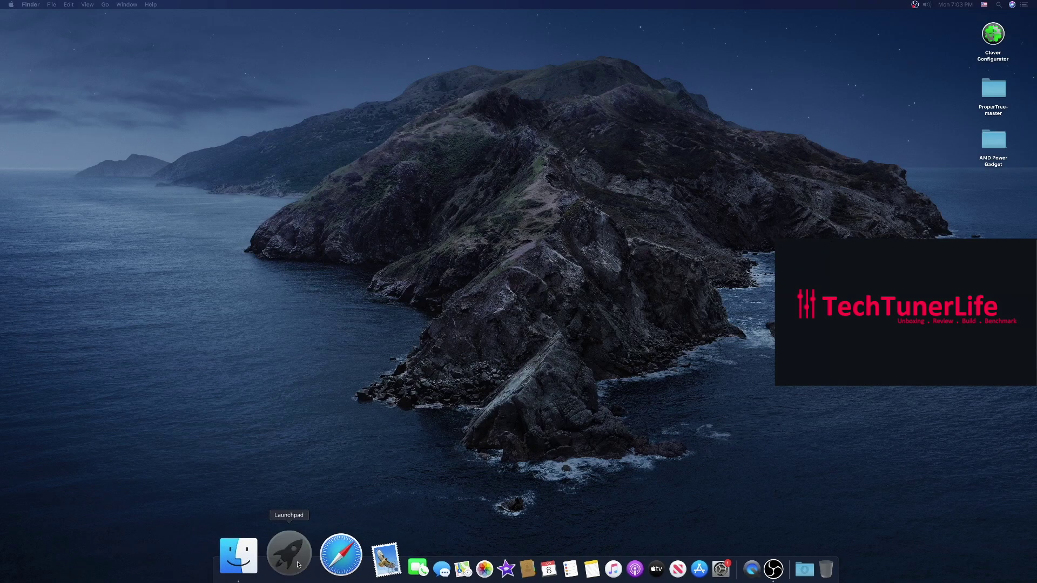
pyautogui.hscroll(3, 612, 316)
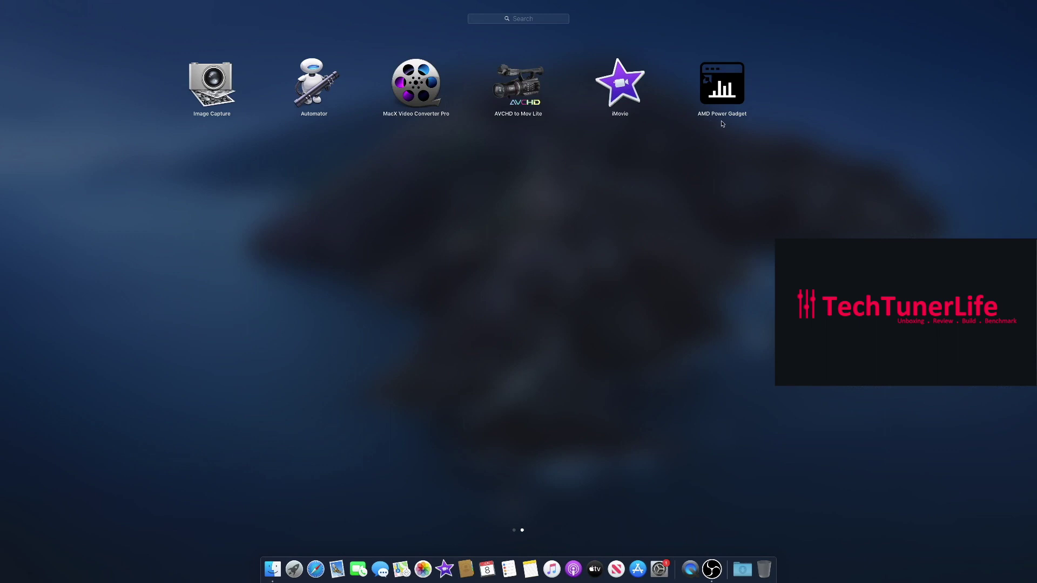
pyautogui.click(726, 97)
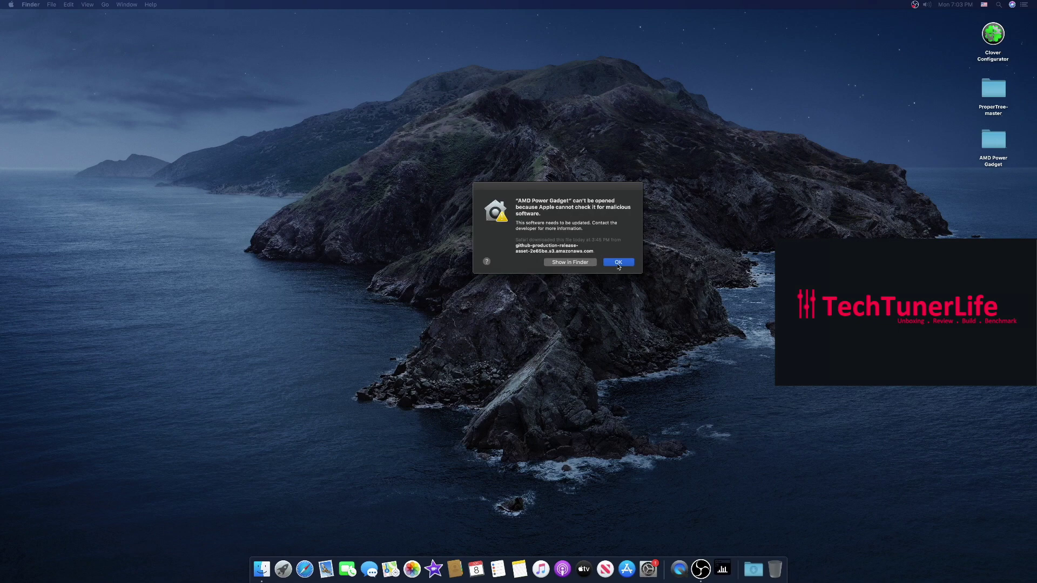
pyautogui.click(618, 262)
pyautogui.rightClick(725, 570)
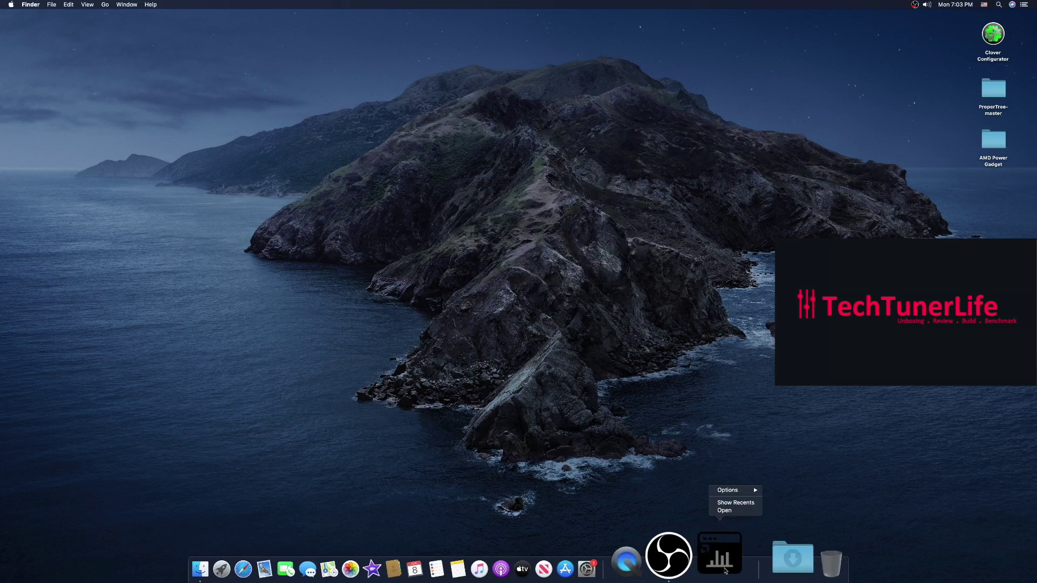
pyautogui.click(737, 511)
pyautogui.click(549, 194)
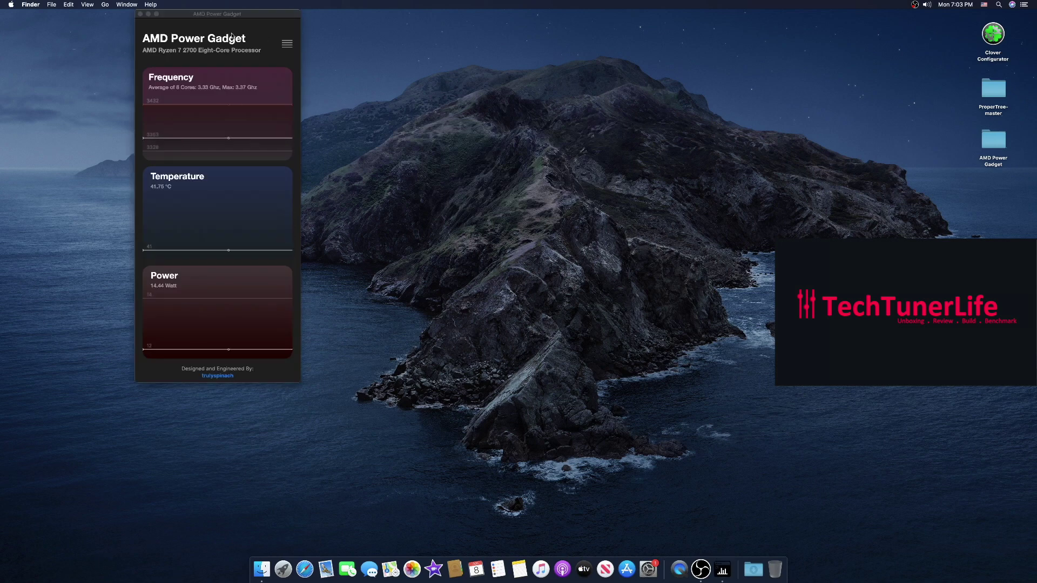
# - Move the AMD Power Gadget window away from the screen edge and open AMD Power Tool beside it
pyautogui.moveTo(228, 17); pyautogui.dragTo(276, 73)
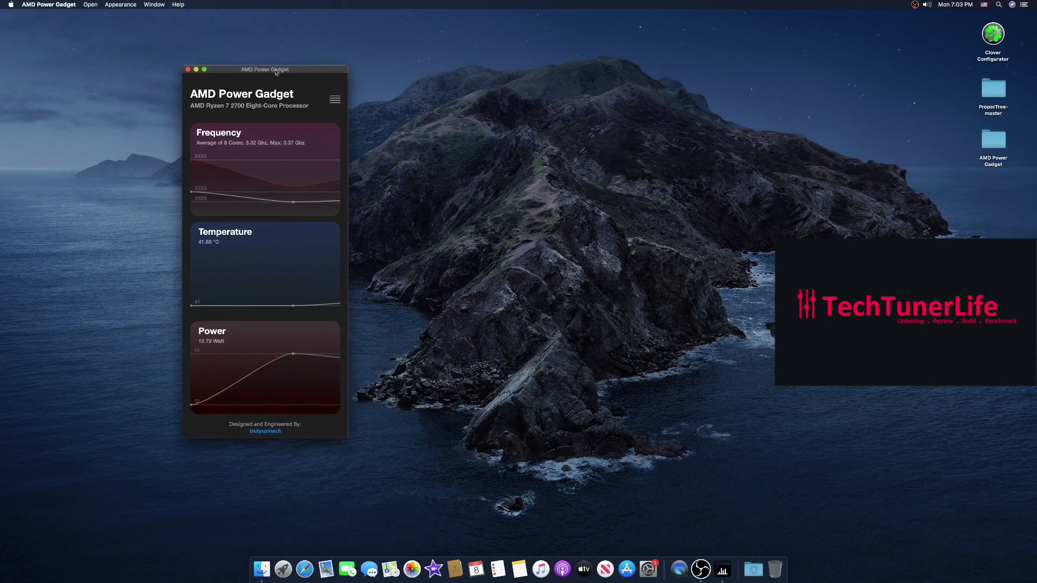
pyautogui.click(335, 100)
pyautogui.moveTo(335, 146); pyautogui.dragTo(581, 110)
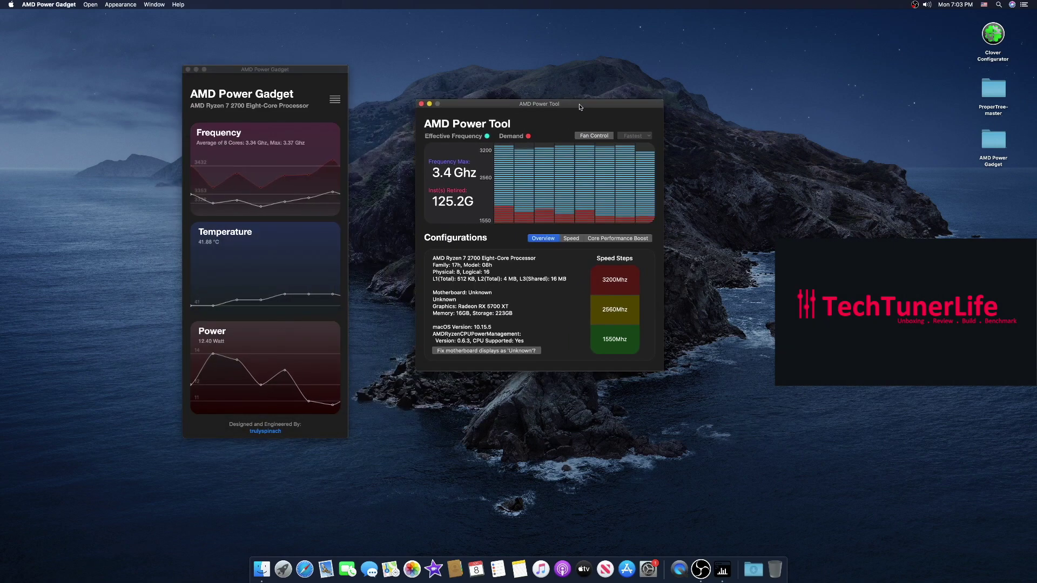